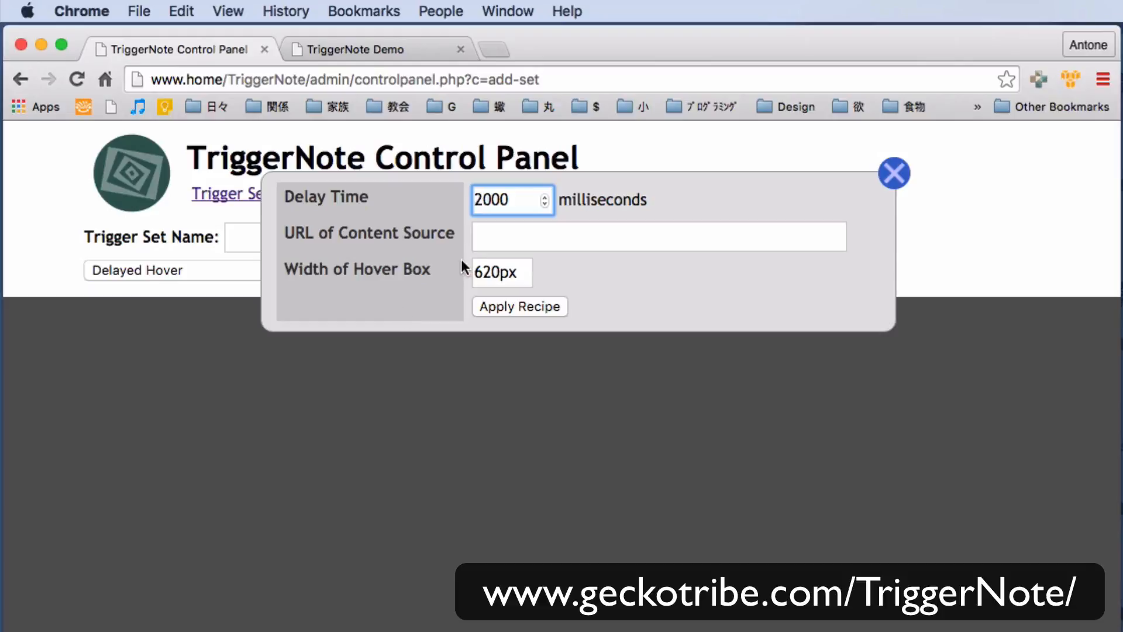
{"action": "left_click", "coordinate": [503, 236]}
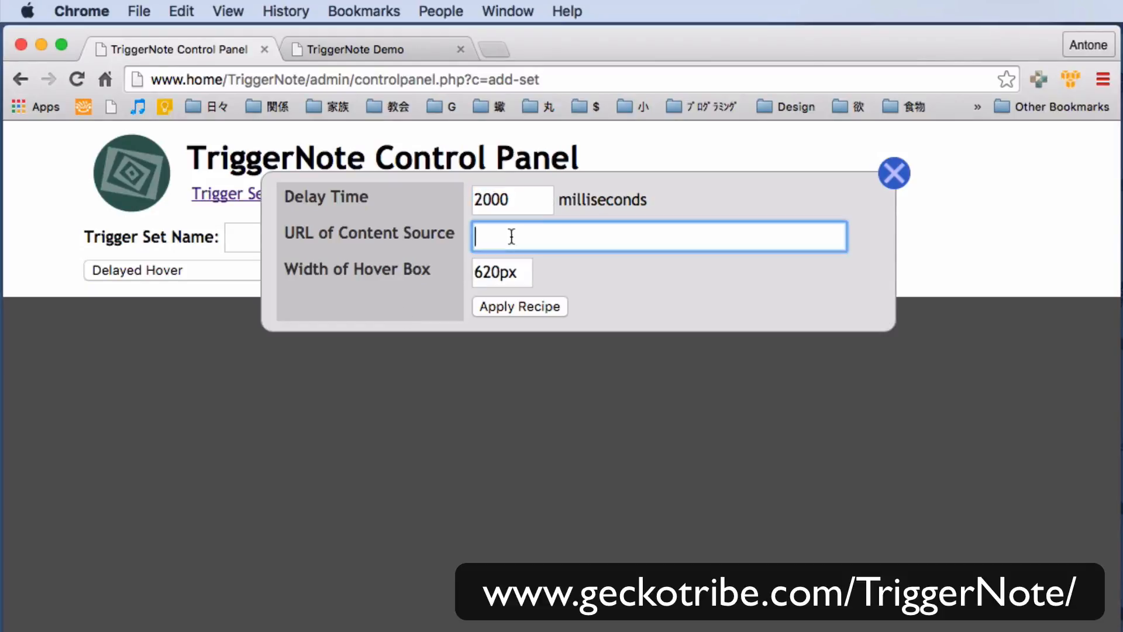
{"action": "type", "text": "http://www.ho"}
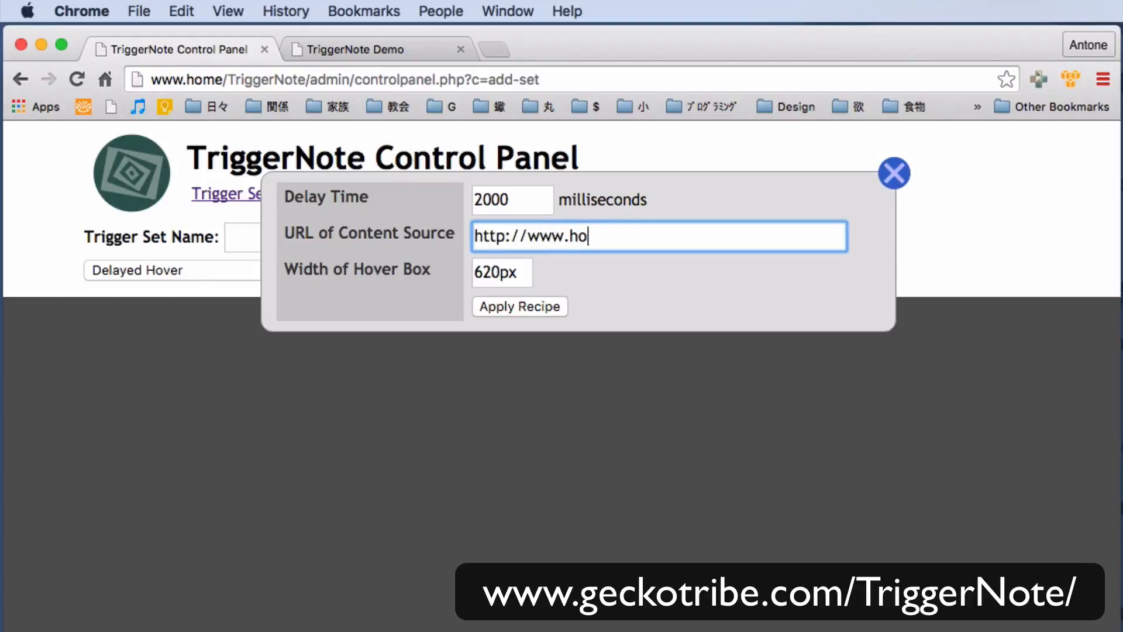
{"action": "type", "text": "me/TriggerNoteDemo/"}
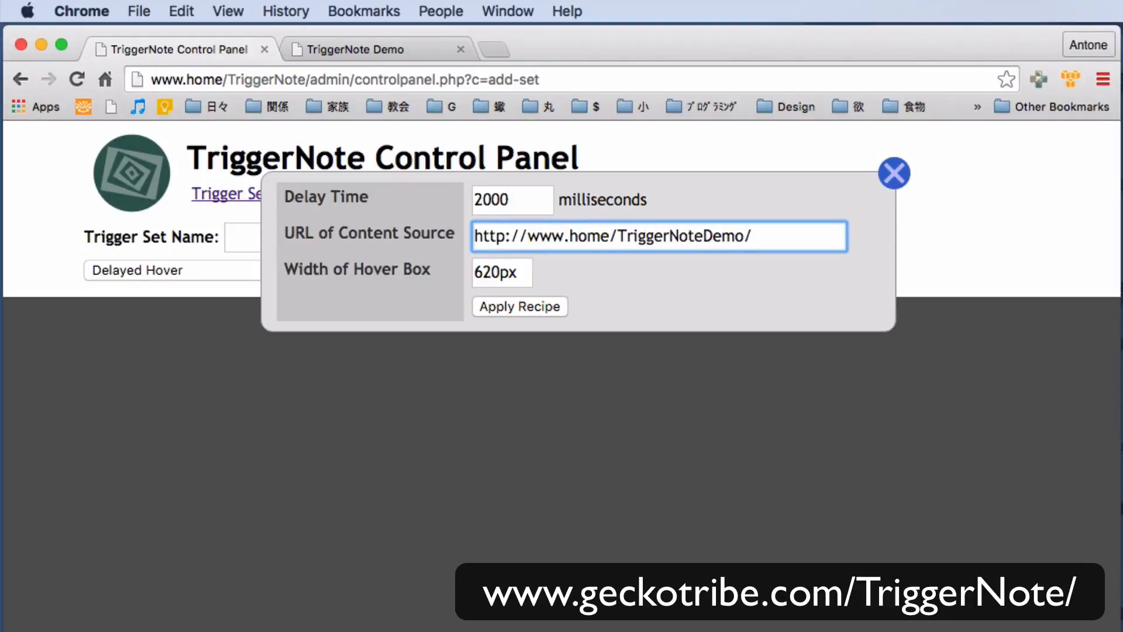
{"action": "type", "text": "hover.html"}
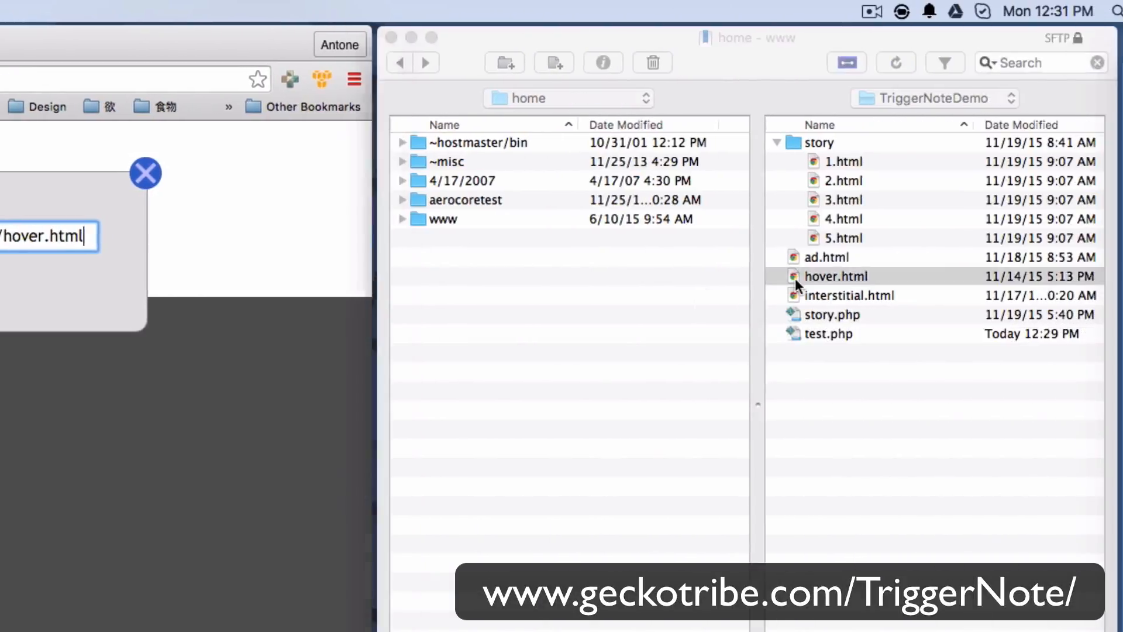
Open hover.html from the server in the text editor to check its form content, then close it.
{"action": "double_click", "coordinate": [796, 276]}
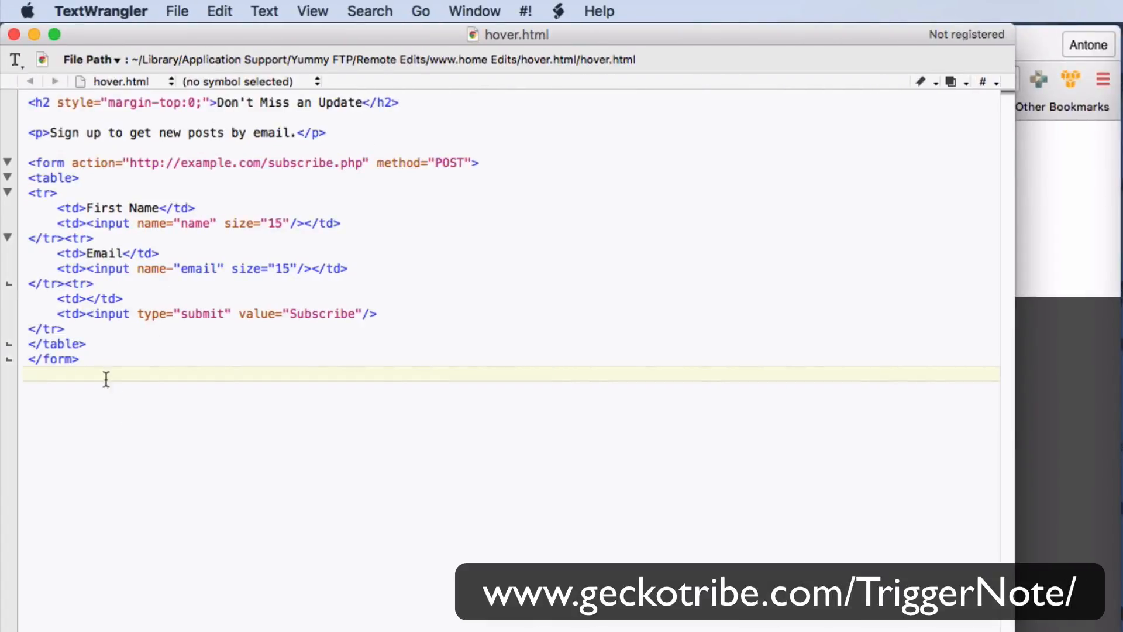
{"action": "left_click", "coordinate": [14, 34]}
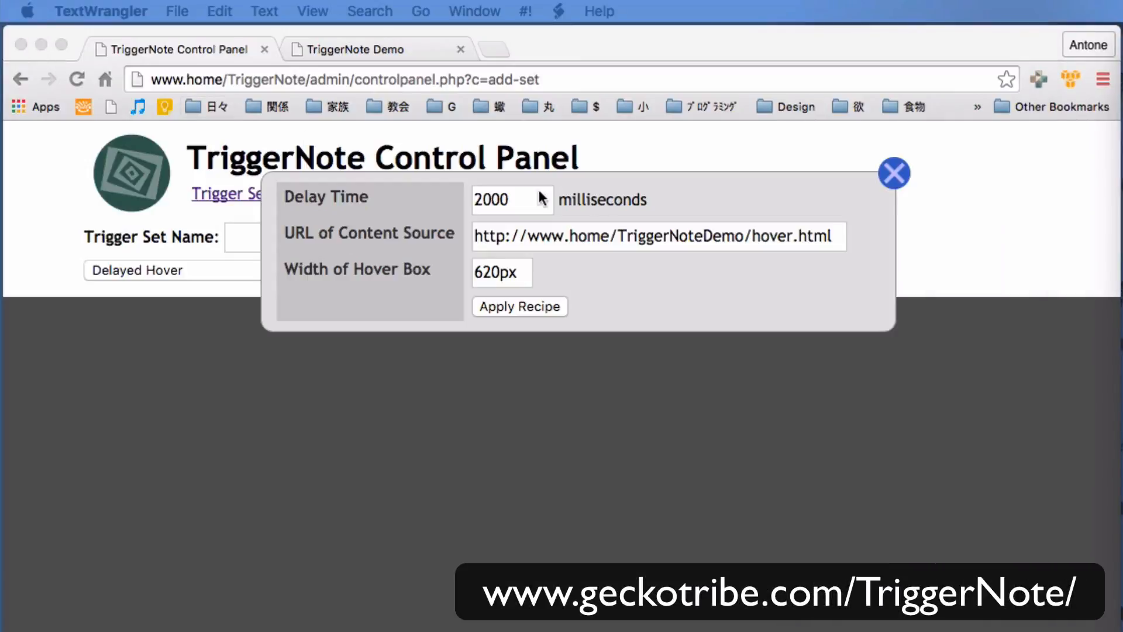
Set the hover box width to 320px and apply the Delayed Hover recipe.
{"action": "left_click", "coordinate": [480, 277]}
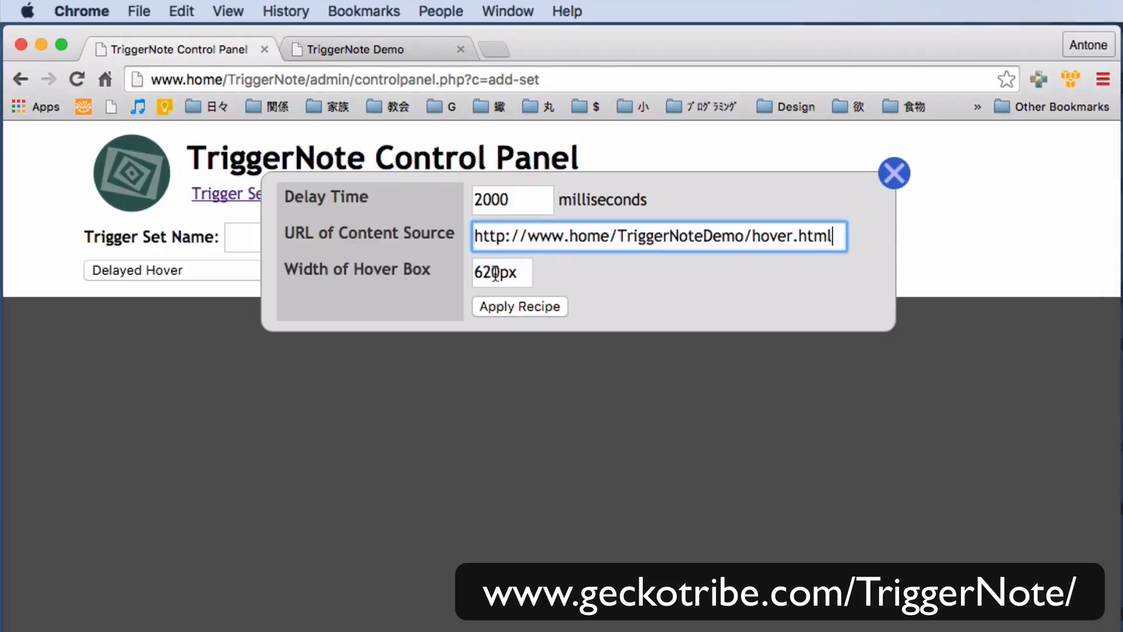
{"action": "type", "text": "3"}
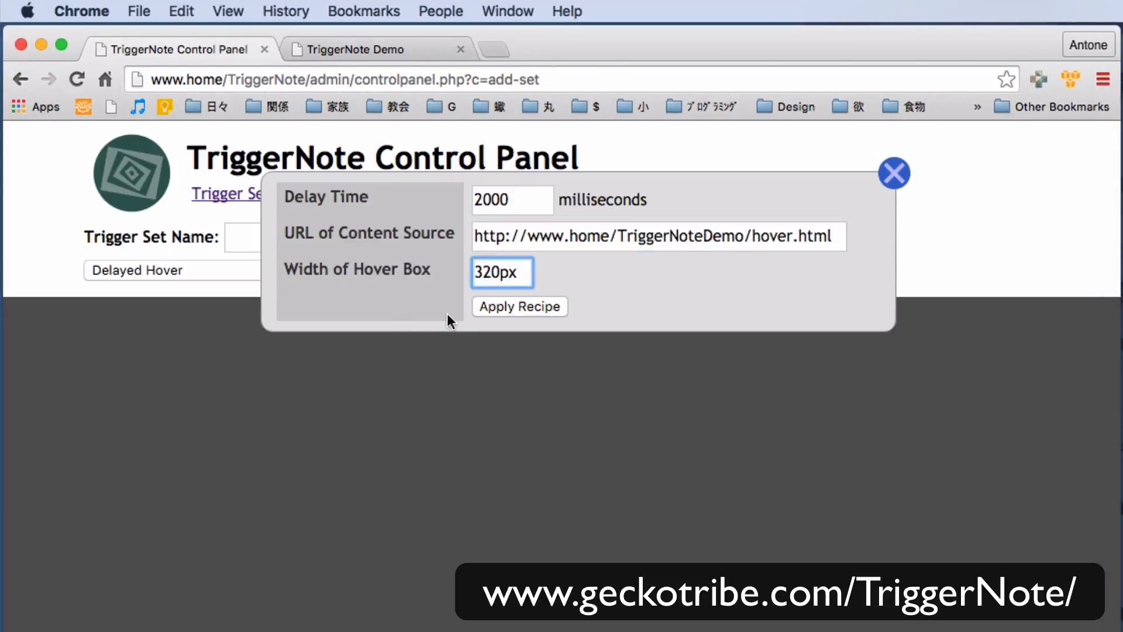
{"action": "left_click", "coordinate": [521, 306]}
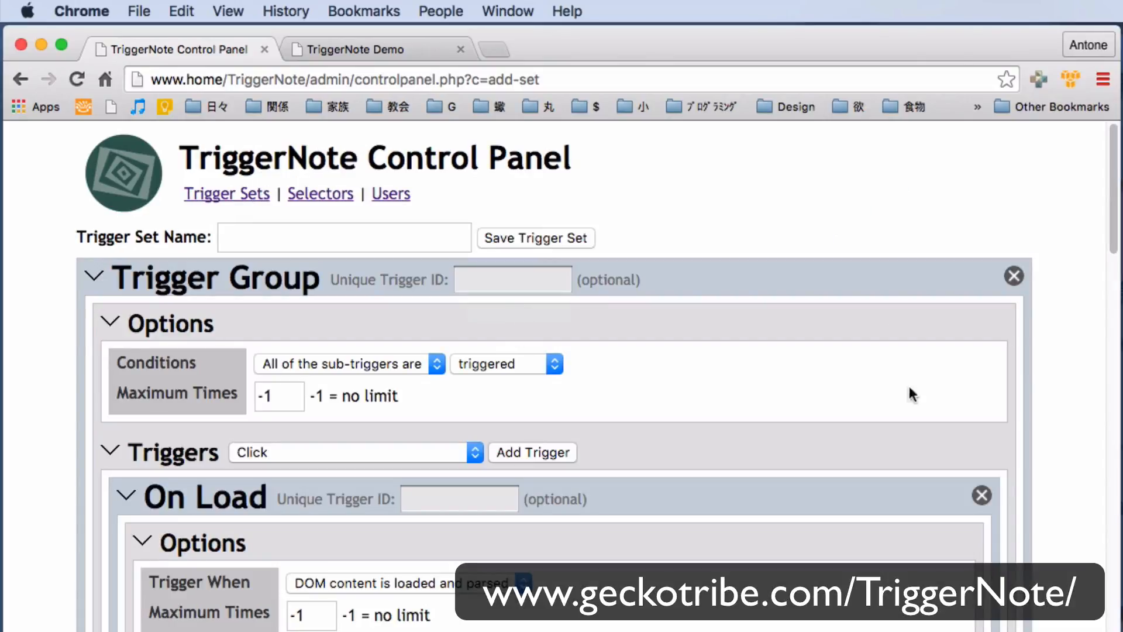
Name the generated trigger set Delayed Hover Demo and save it.
{"action": "left_click_drag", "start_coordinate": [1113, 238], "coordinate": [1069, 631]}
{"action": "scroll", "coordinate": [554, 374], "scroll_direction": "down", "scroll_amount": 20}
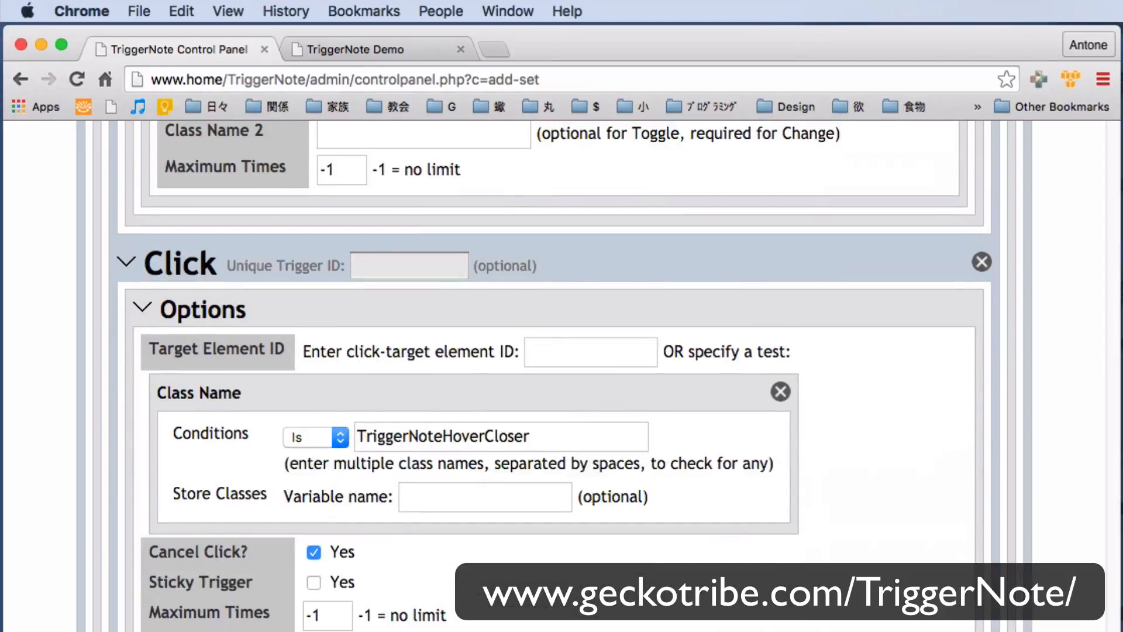
{"action": "key", "text": "Home"}
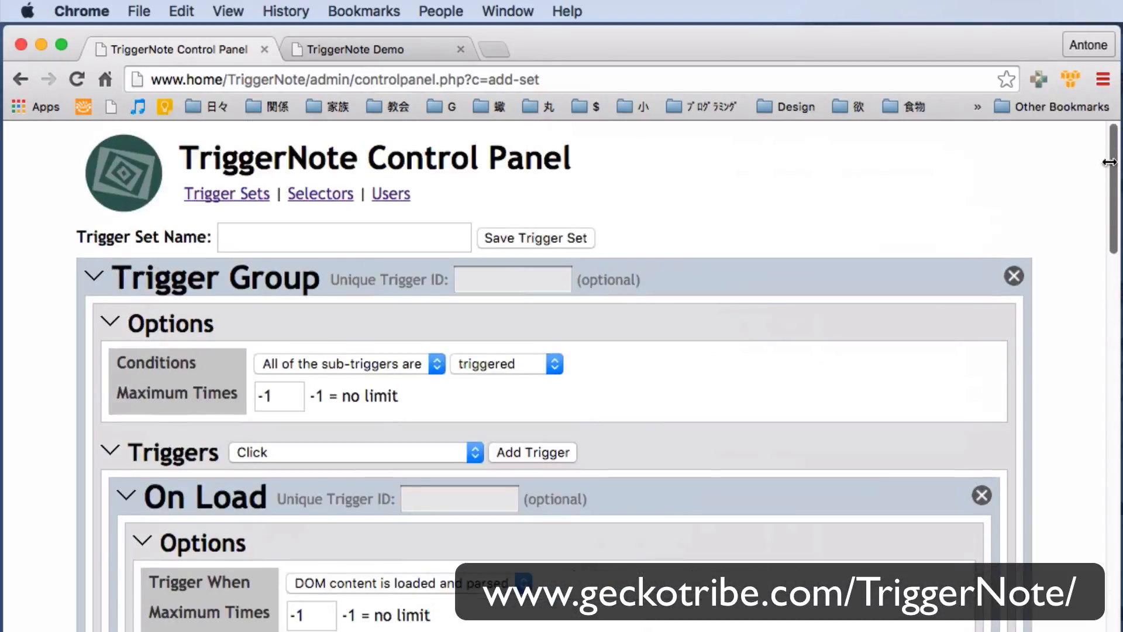
{"action": "left_click", "coordinate": [338, 241]}
{"action": "type", "text": "De"}
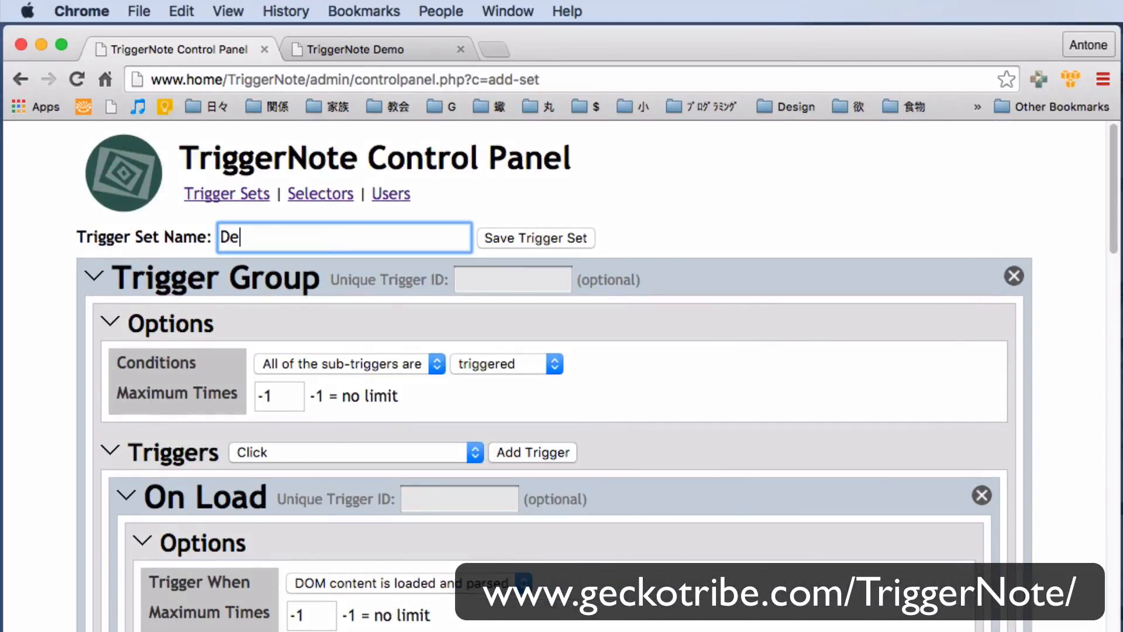
{"action": "type", "text": "layed Hover Demo"}
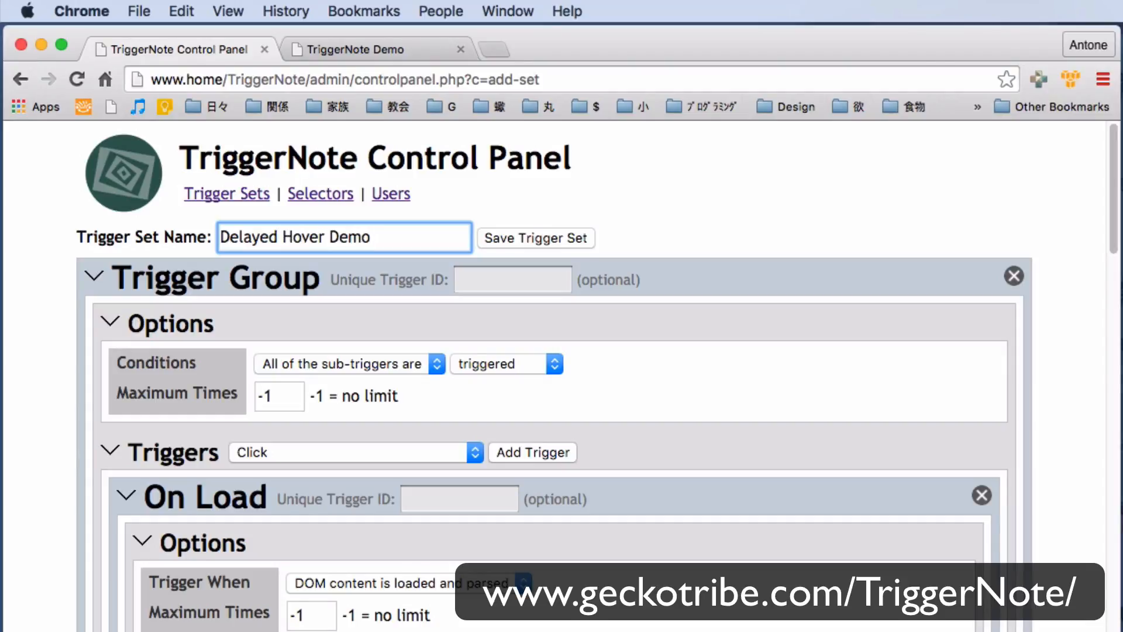
{"action": "left_click", "coordinate": [525, 235]}
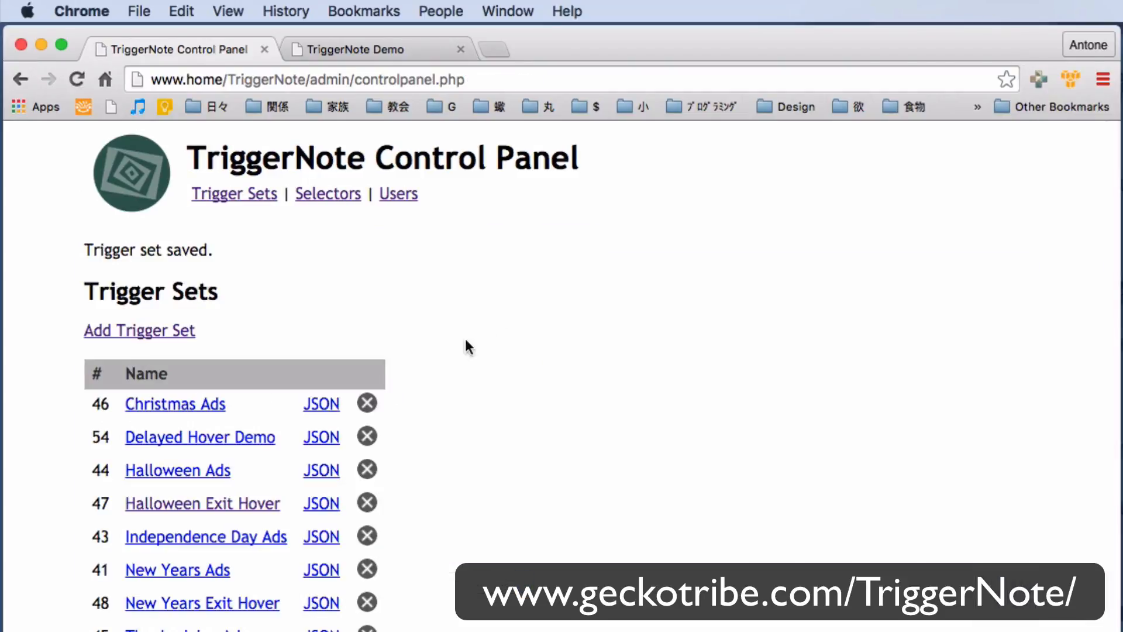
Copy the new trigger set's ID 54 into the TriggerNoteUseTriggerSet call in test.php and save the file.
{"action": "double_click", "coordinate": [101, 437]}
{"action": "key", "text": "super+c"}
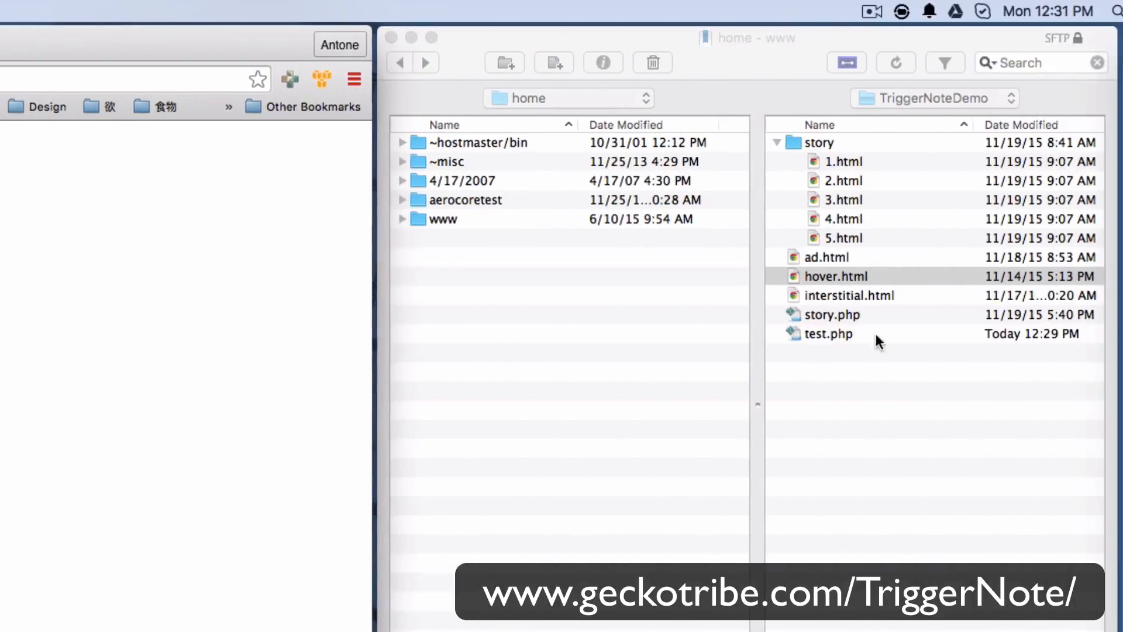
{"action": "double_click", "coordinate": [789, 334]}
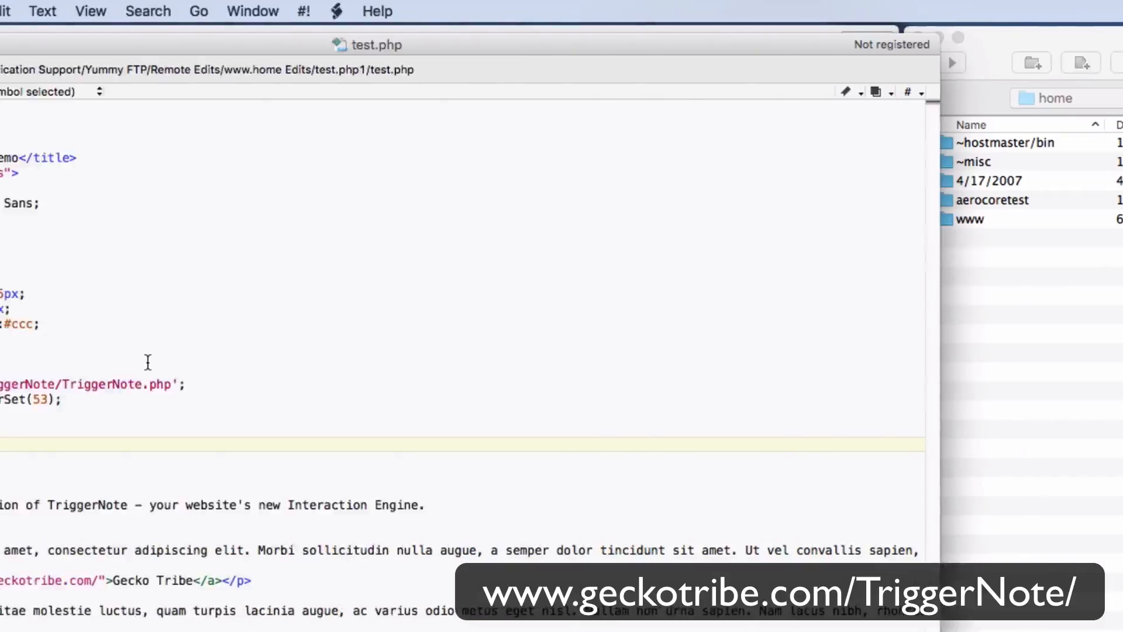
{"action": "double_click", "coordinate": [257, 399]}
{"action": "key", "text": "super+v"}
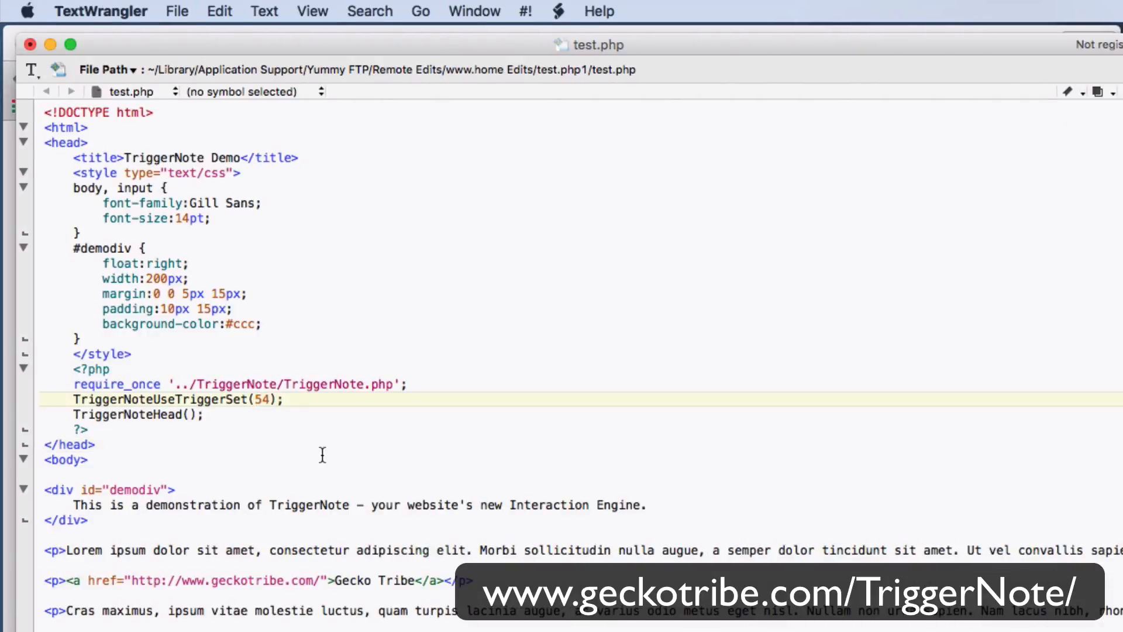
{"action": "key", "text": "super+s"}
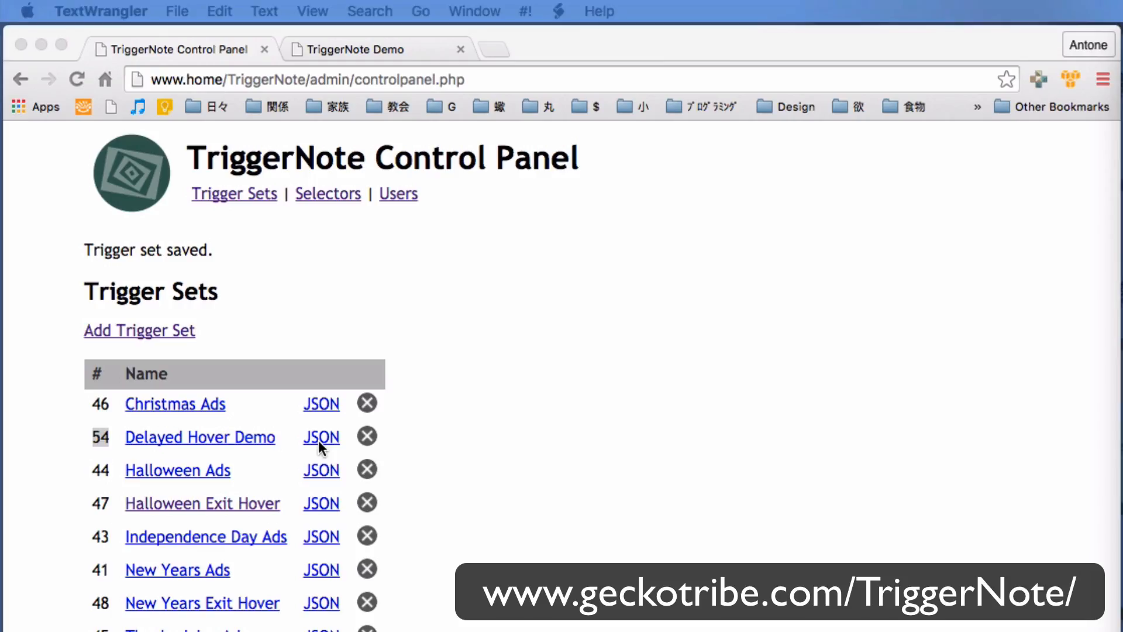
Reload the demo page in its tab, wait for the delayed hover box, and close it.
{"action": "left_click", "coordinate": [463, 341]}
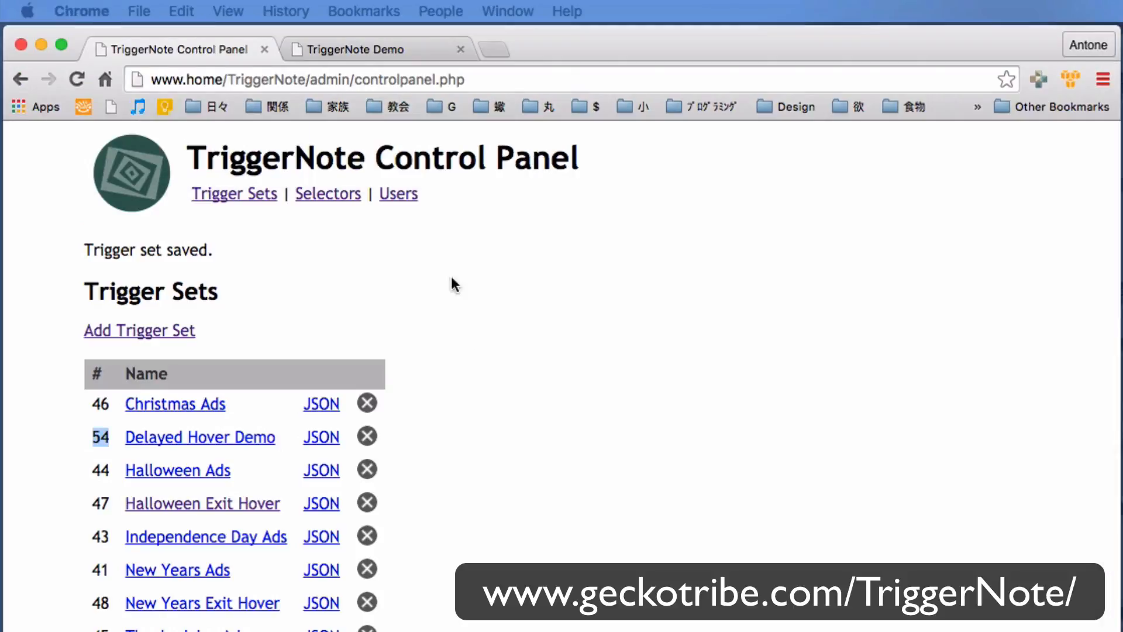
{"action": "left_click", "coordinate": [382, 50]}
{"action": "left_click", "coordinate": [429, 79]}
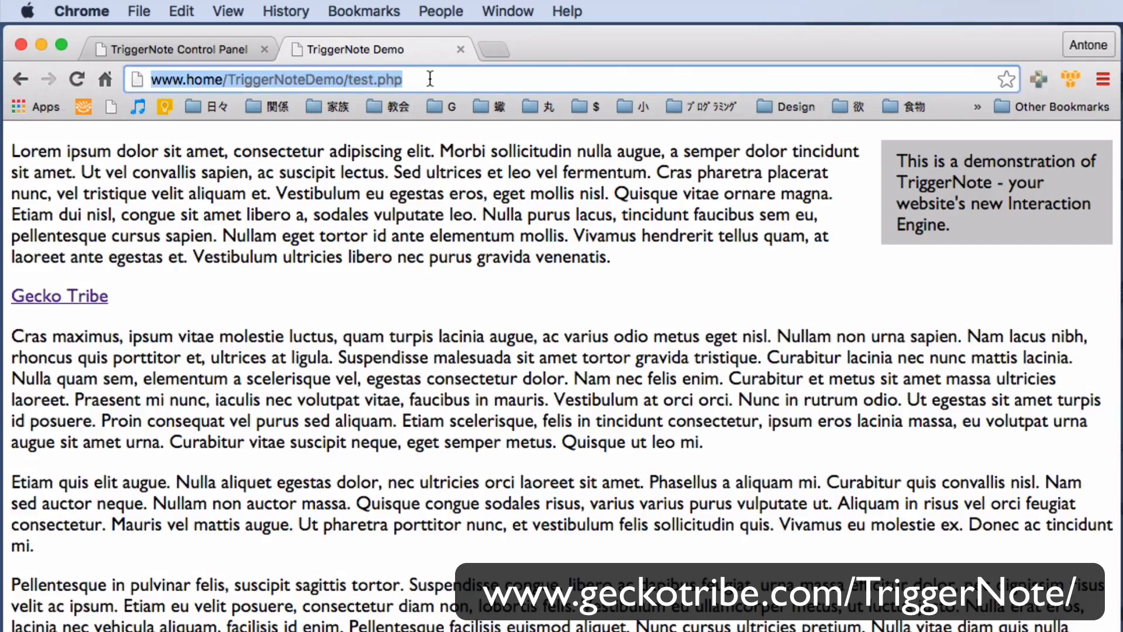
{"action": "key", "text": "Return"}
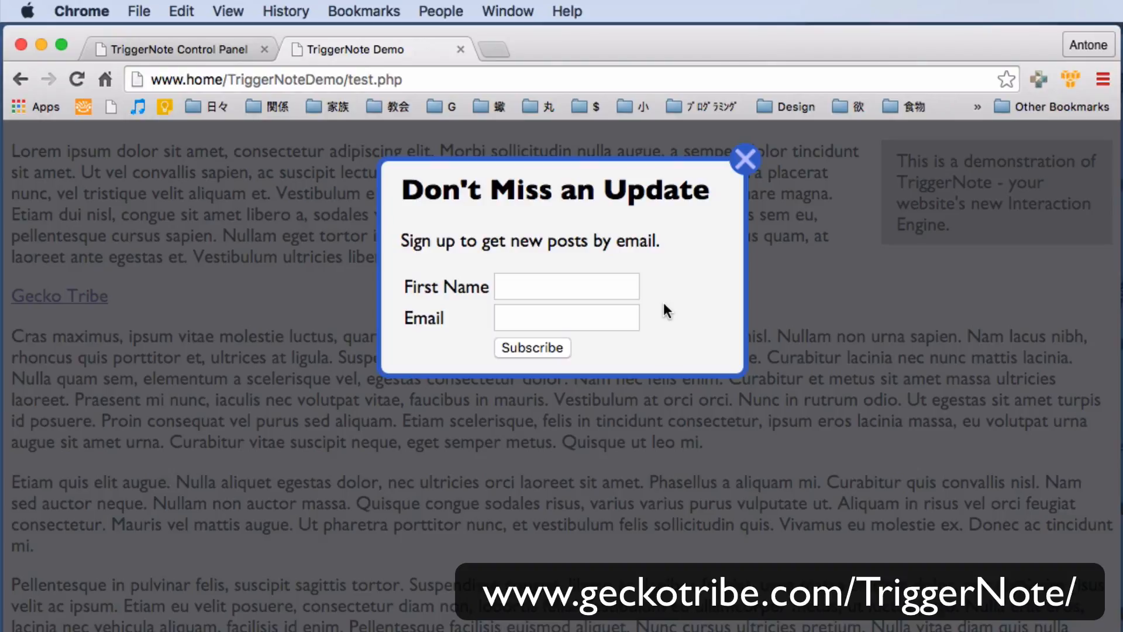
{"action": "left_click", "coordinate": [745, 159]}
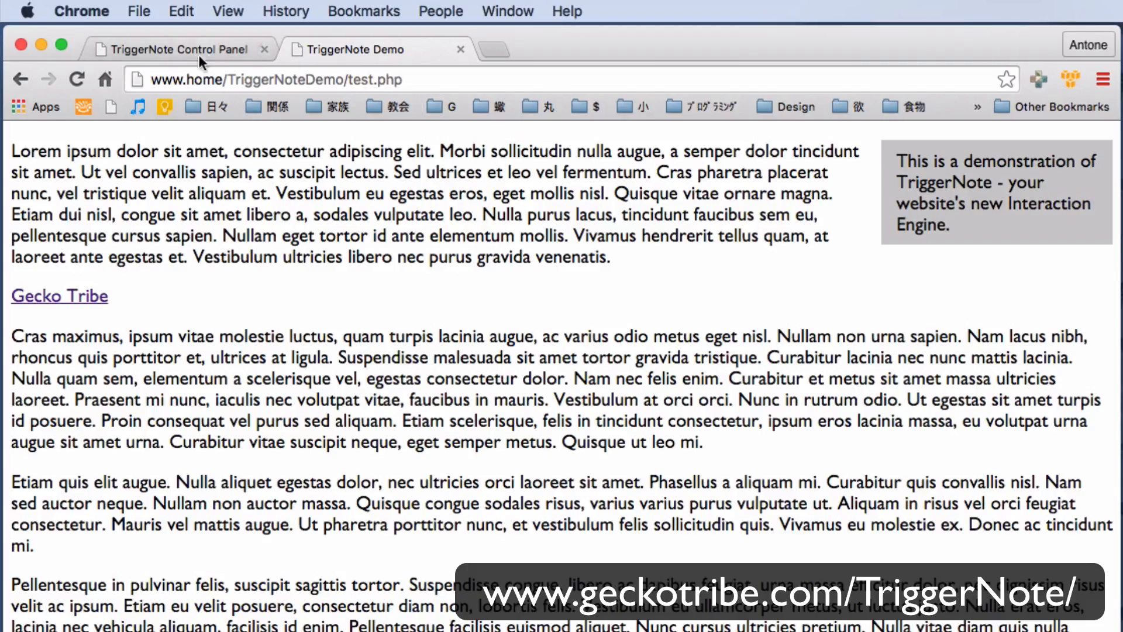
Open the Delayed Hover Demo trigger set for editing and collapse its Click and On Load triggers.
{"action": "left_click", "coordinate": [184, 47]}
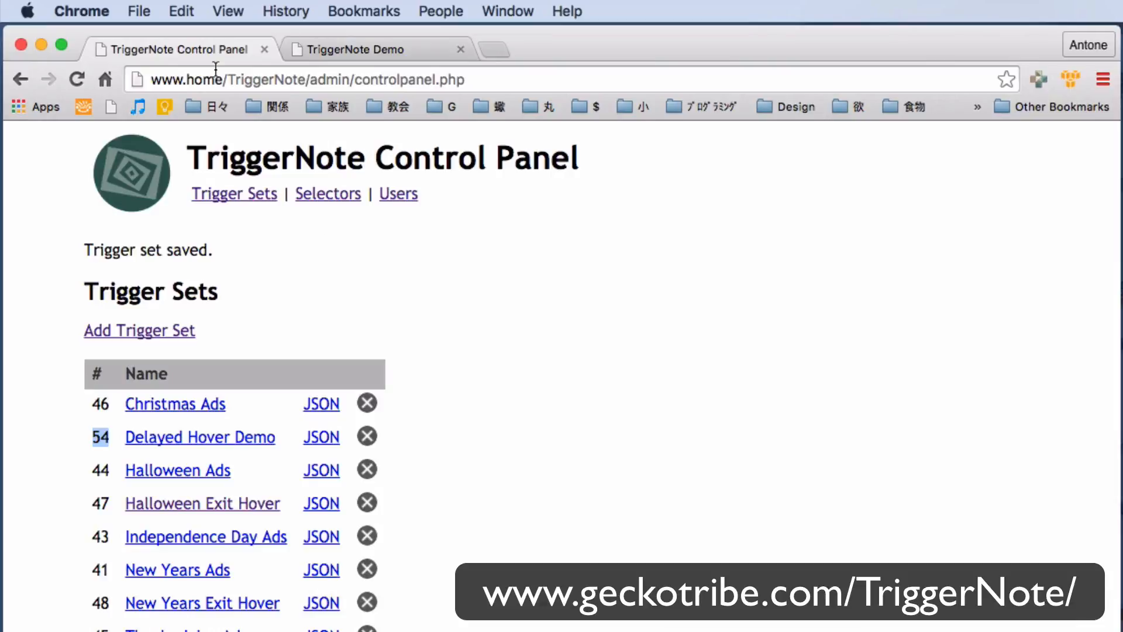
{"action": "left_click", "coordinate": [154, 439]}
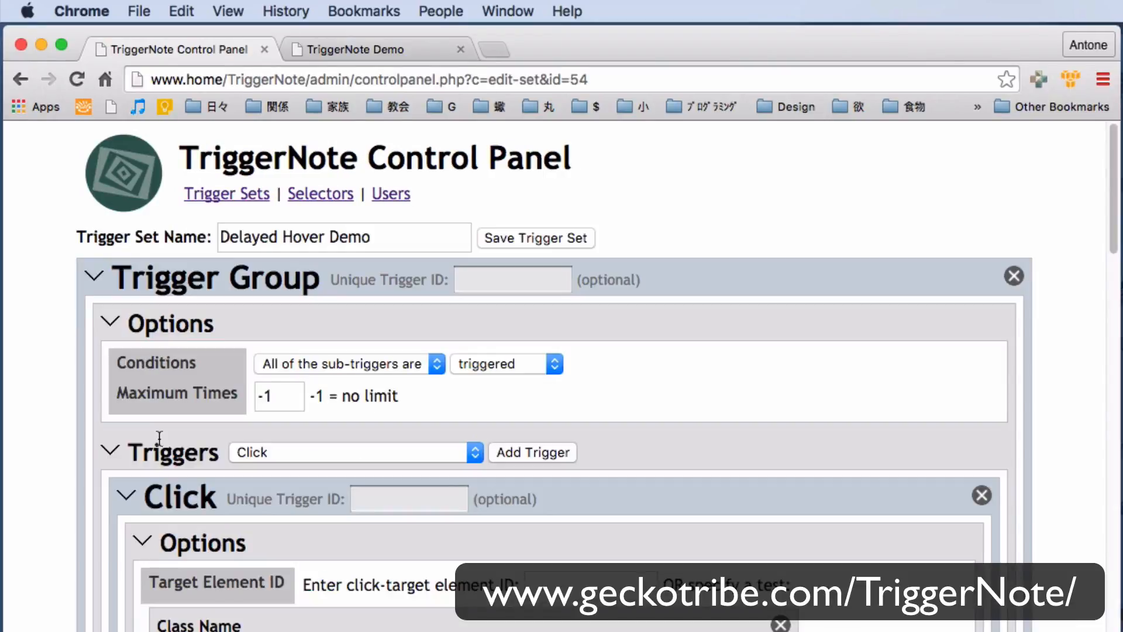
{"action": "left_click", "coordinate": [128, 491]}
{"action": "left_click", "coordinate": [125, 533]}
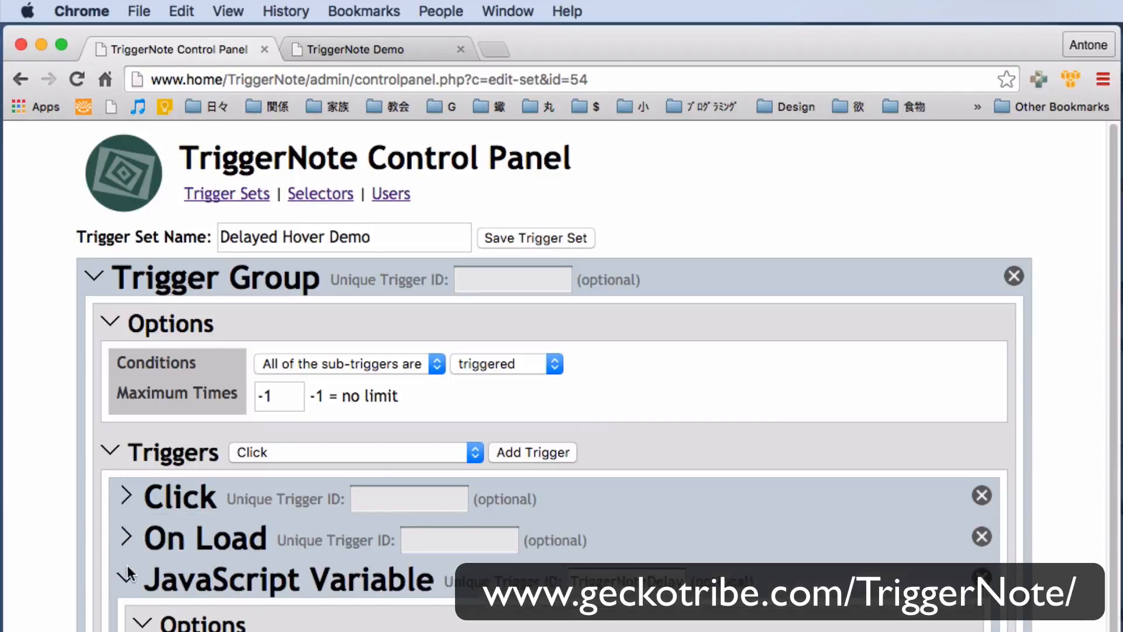
{"action": "left_click", "coordinate": [127, 576]}
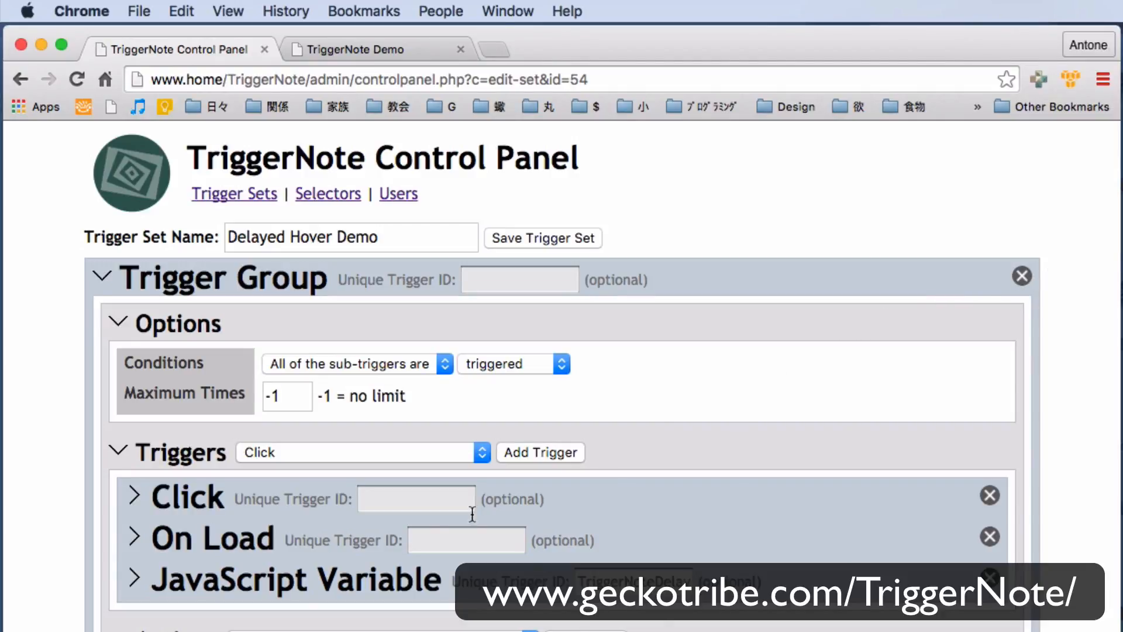
{"action": "left_click", "coordinate": [135, 580]}
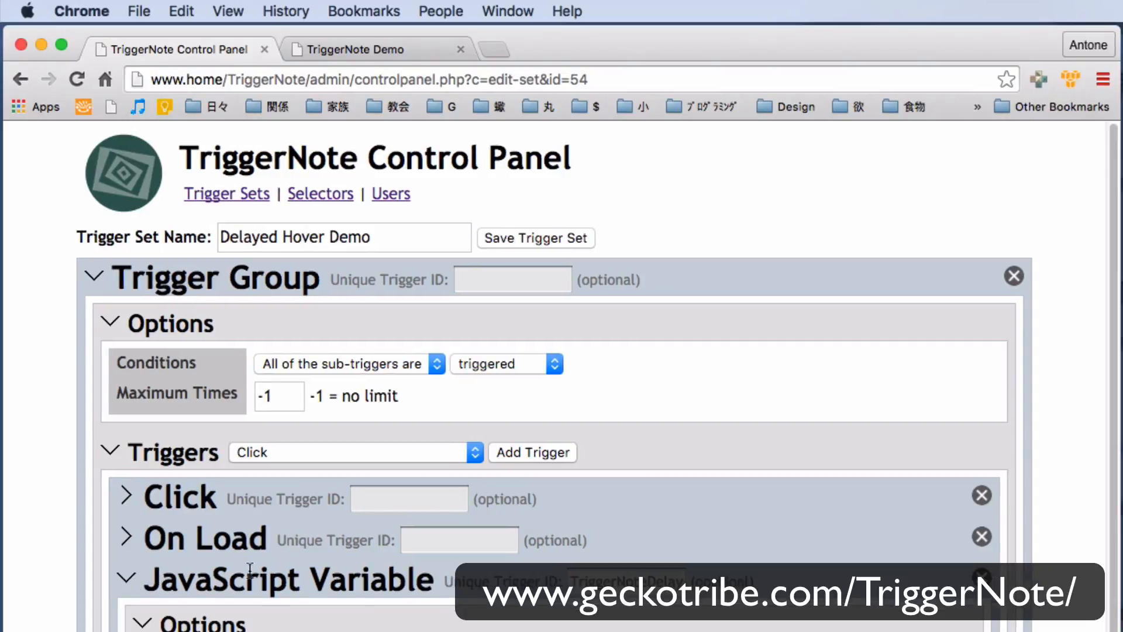
Examine the JavaScript Variable trigger's test equation and its unique trigger ID.
{"action": "scroll", "coordinate": [1114, 421], "scroll_direction": "down", "scroll_amount": 10}
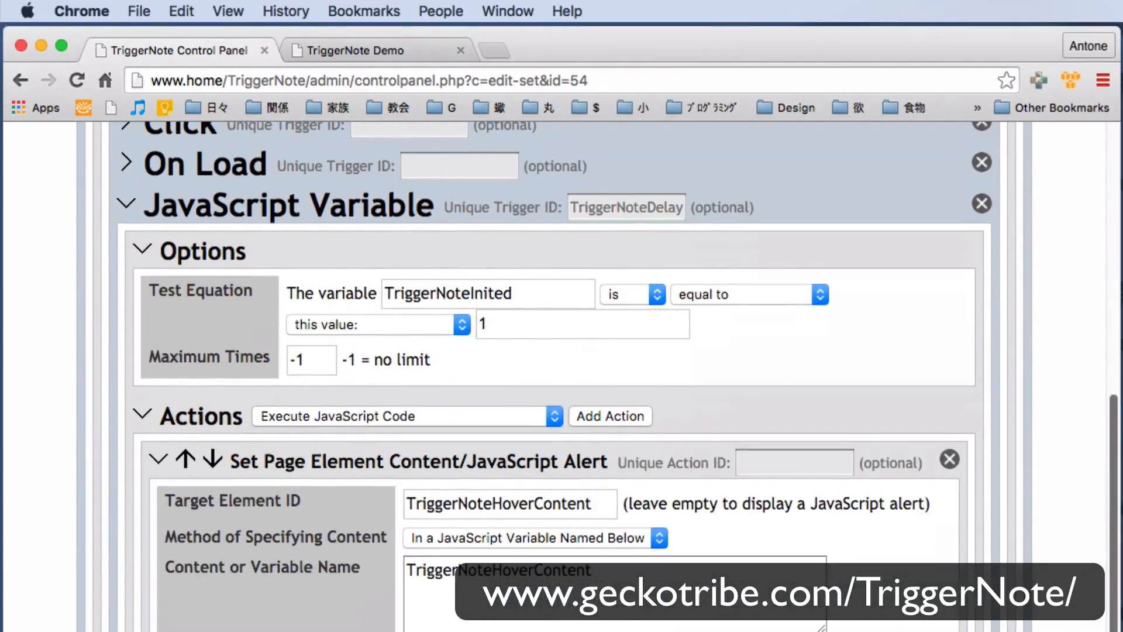
{"action": "left_click_drag", "start_coordinate": [541, 293], "coordinate": [358, 281]}
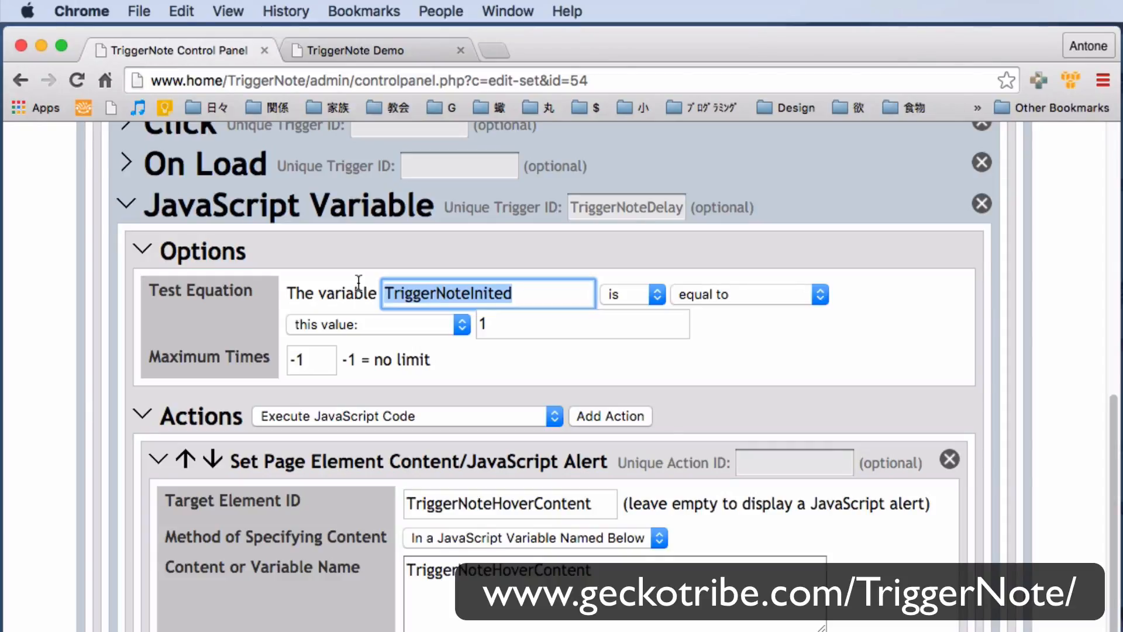
{"action": "left_click_drag", "start_coordinate": [491, 323], "coordinate": [455, 333]}
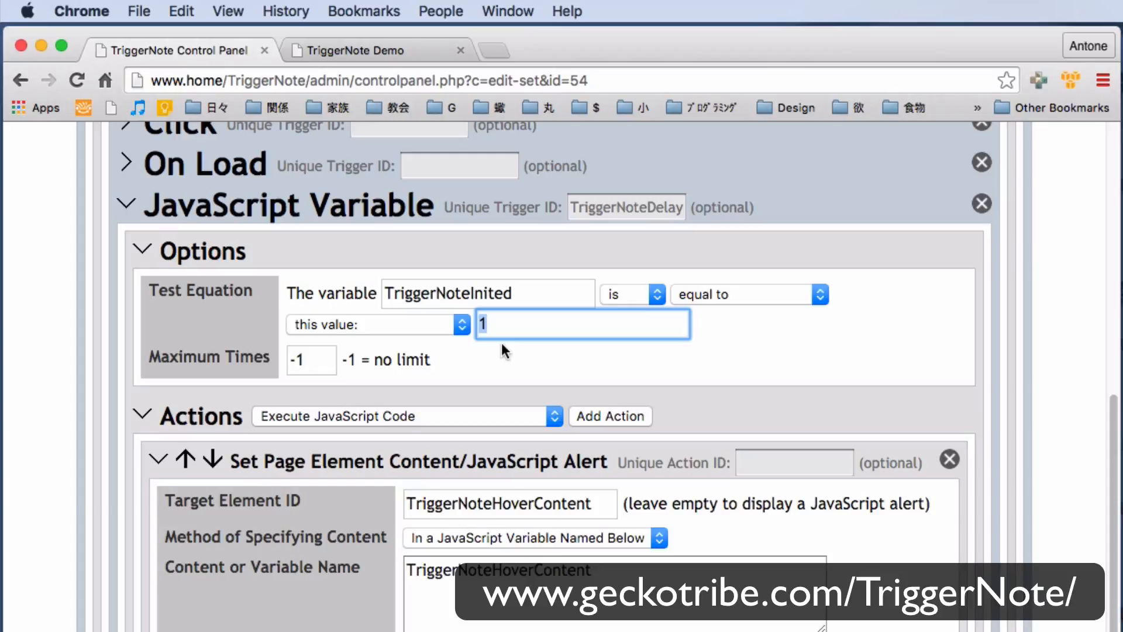
{"action": "left_click", "coordinate": [502, 353]}
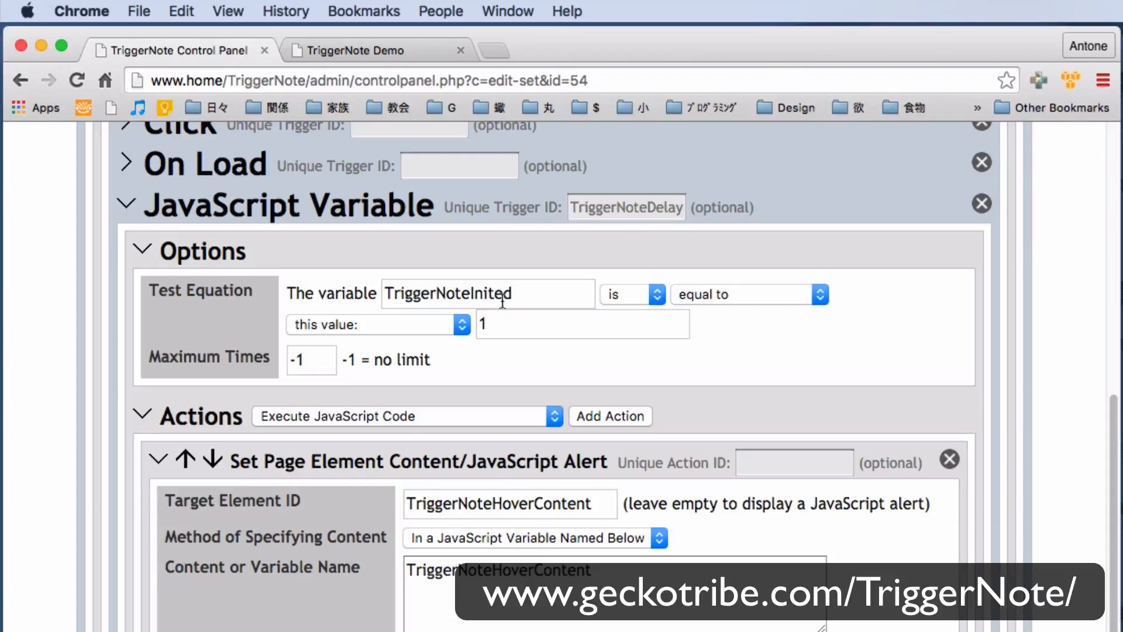
{"action": "left_click", "coordinate": [579, 207]}
{"action": "left_click_drag", "start_coordinate": [579, 207], "coordinate": [671, 213]}
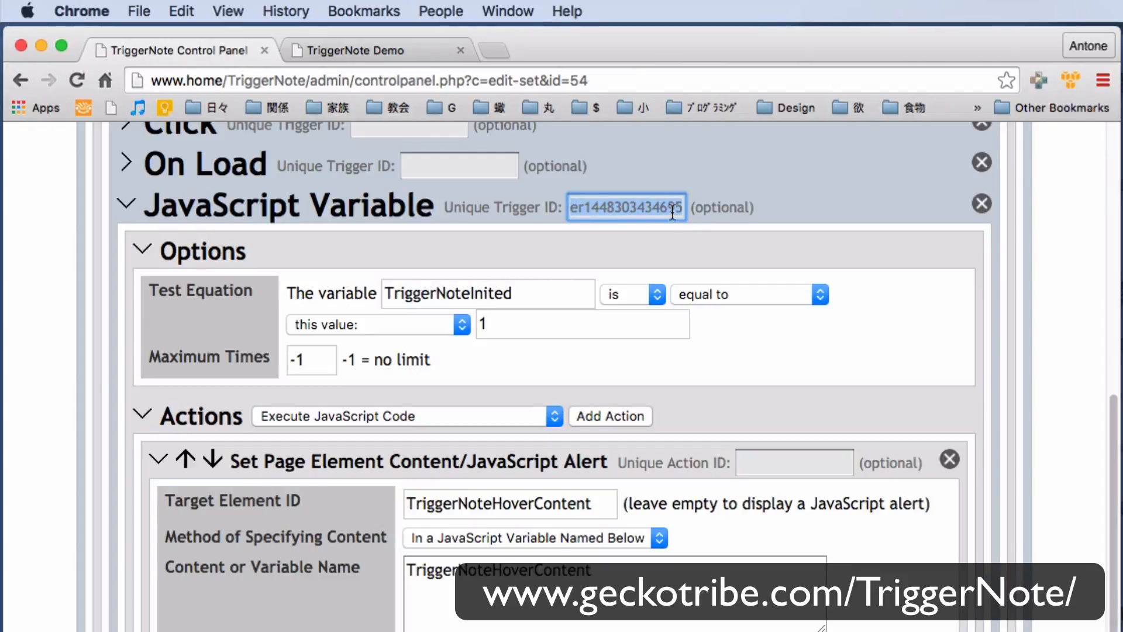
Collapse the JavaScript Variable trigger, expand the On Load trigger, and examine its Execute JavaScript Code action's settings.
{"action": "left_click", "coordinate": [127, 202]}
{"action": "left_click", "coordinate": [128, 538]}
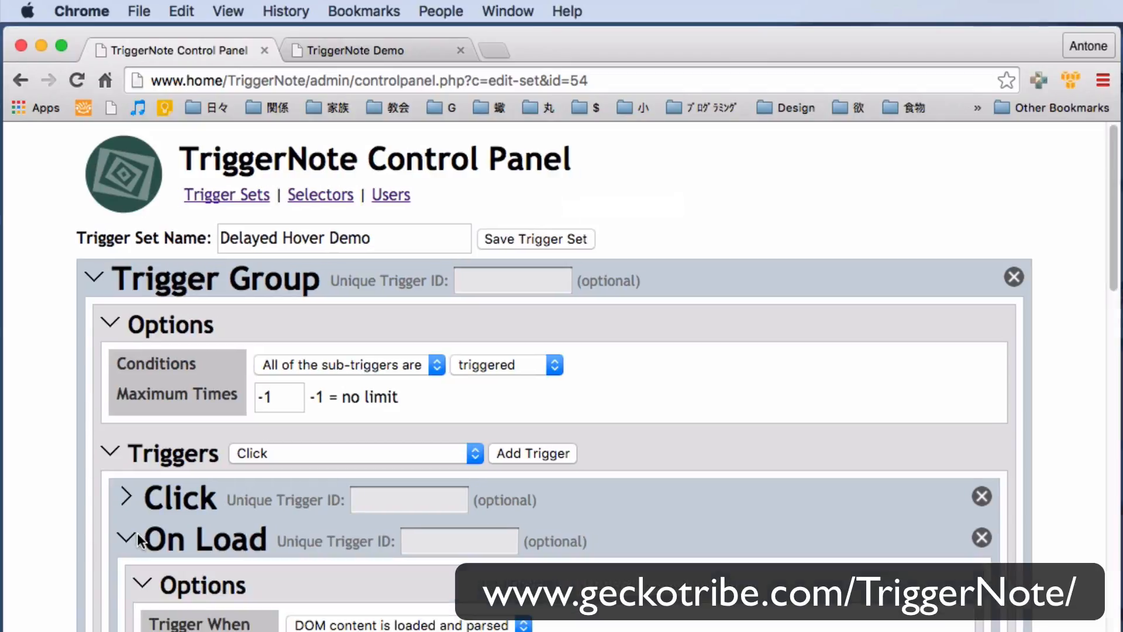
{"action": "scroll", "coordinate": [1114, 257], "scroll_direction": "down", "scroll_amount": 10}
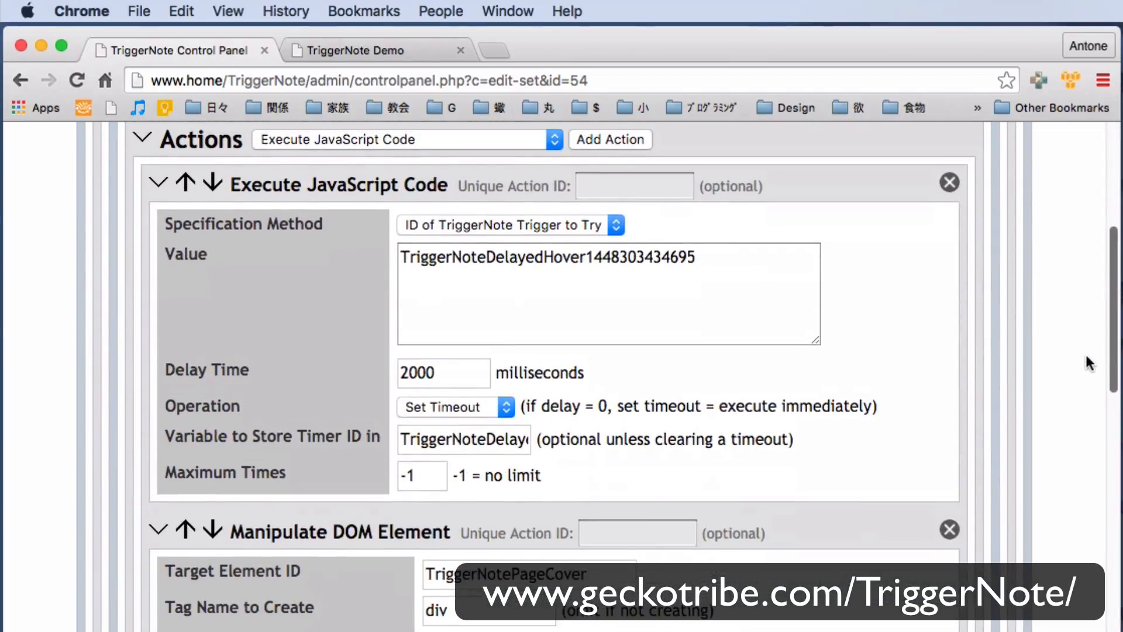
{"action": "left_click", "coordinate": [519, 222]}
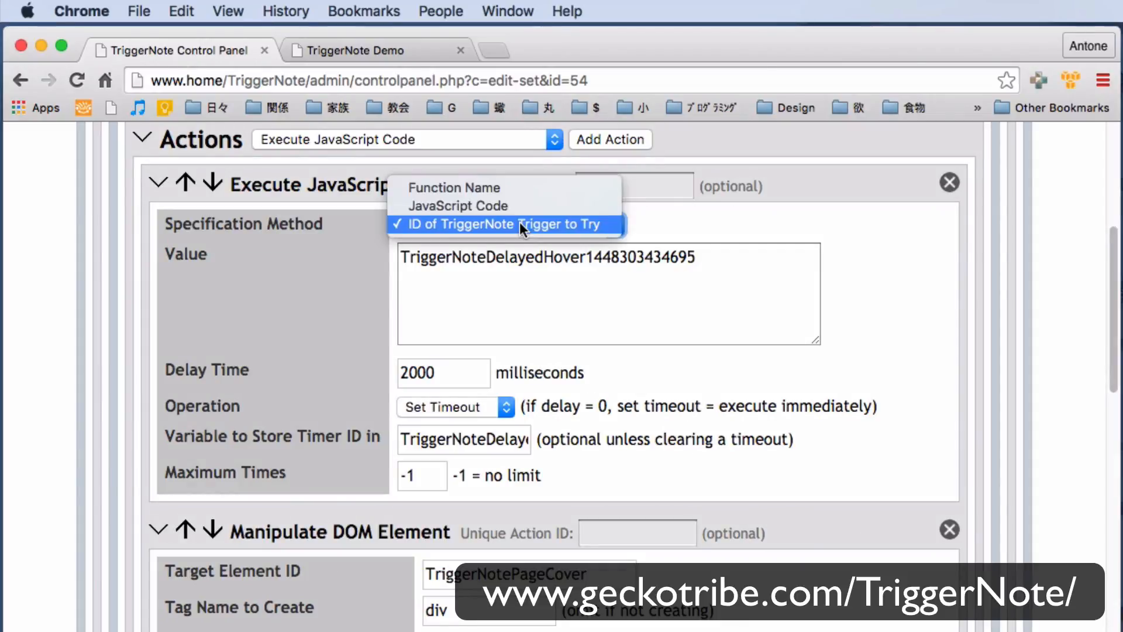
{"action": "left_click", "coordinate": [666, 228]}
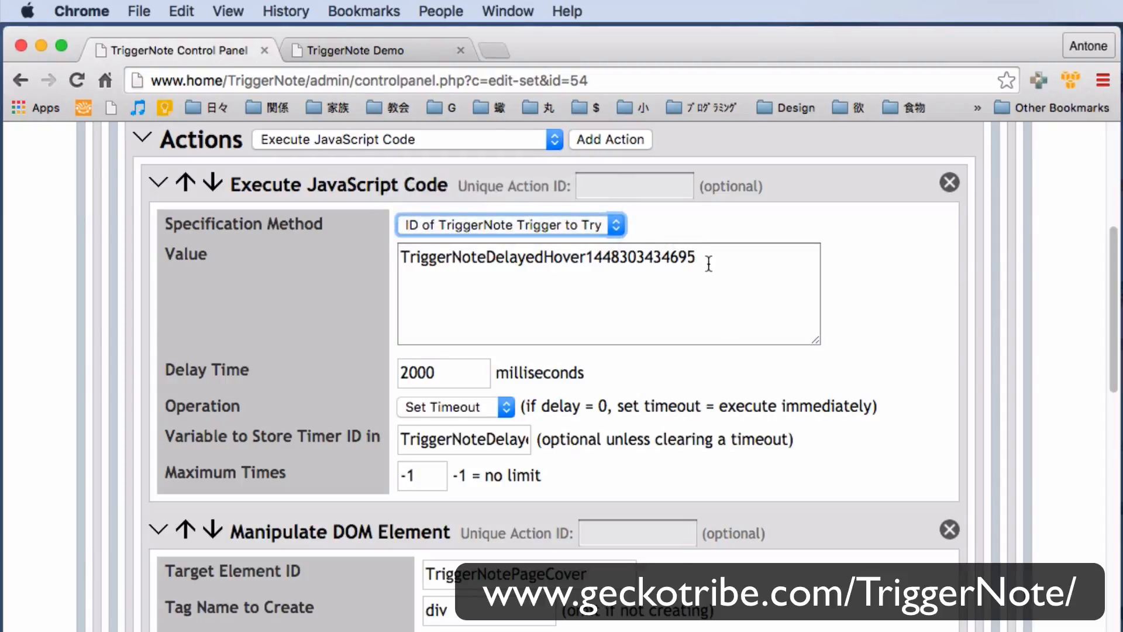
{"action": "left_click_drag", "start_coordinate": [708, 260], "coordinate": [389, 269]}
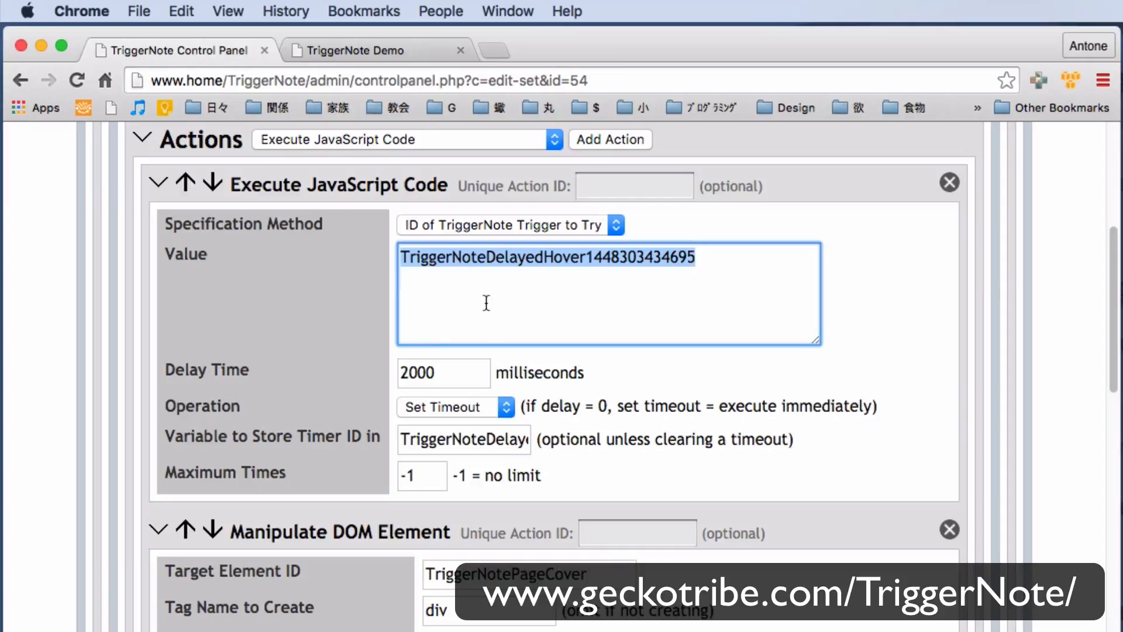
{"action": "left_click", "coordinate": [411, 374]}
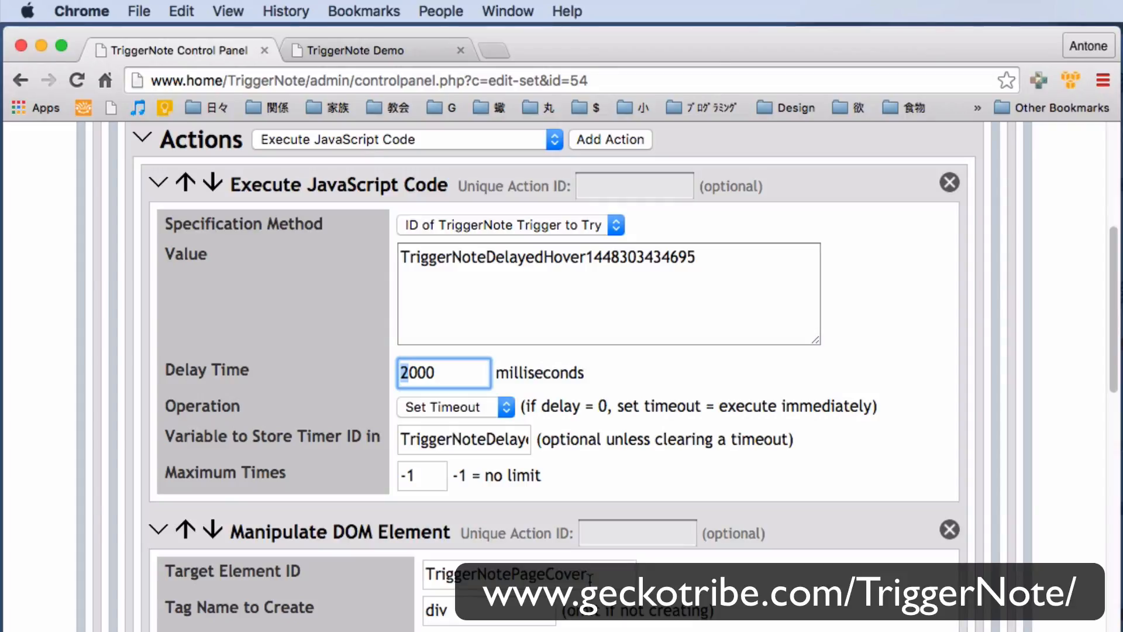
{"action": "left_click_drag", "start_coordinate": [602, 576], "coordinate": [389, 571]}
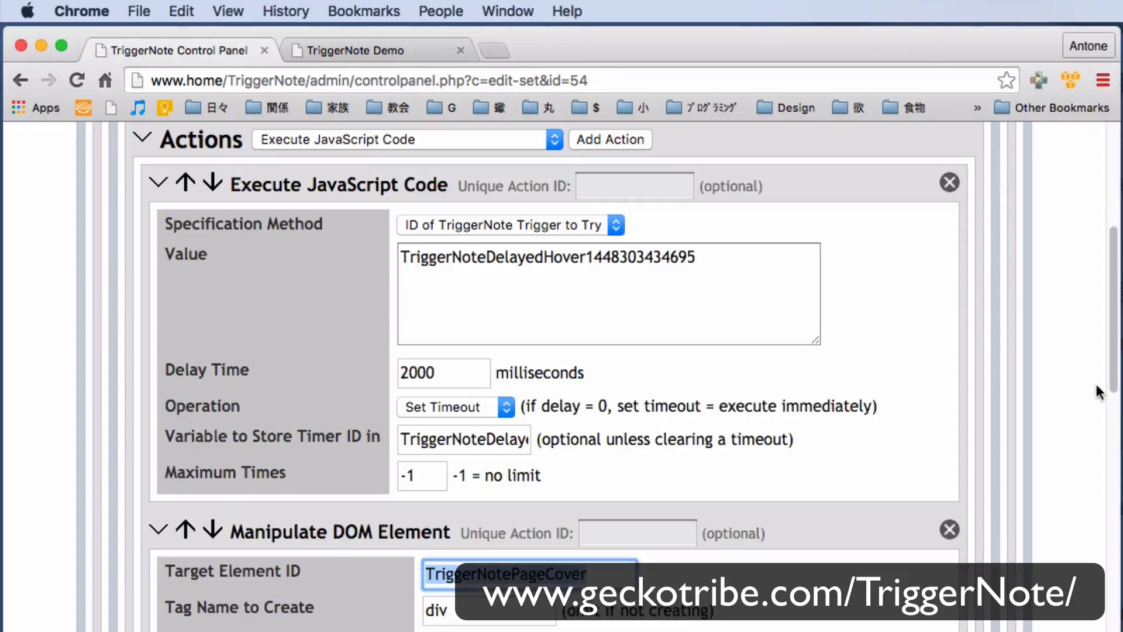
Examine the On Load trigger's remaining actions, including the Set HTML Element Style width value and the Load URL action's URL.
{"action": "scroll", "coordinate": [1092, 369], "scroll_direction": "down", "scroll_amount": 5}
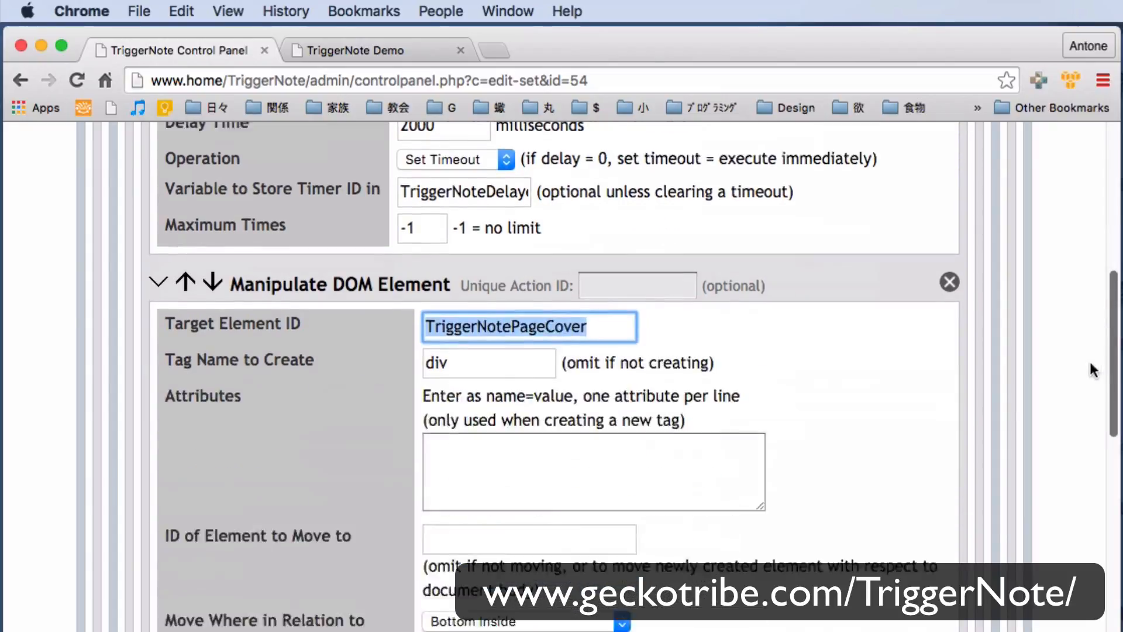
{"action": "scroll", "coordinate": [1091, 369], "scroll_direction": "down", "scroll_amount": 15}
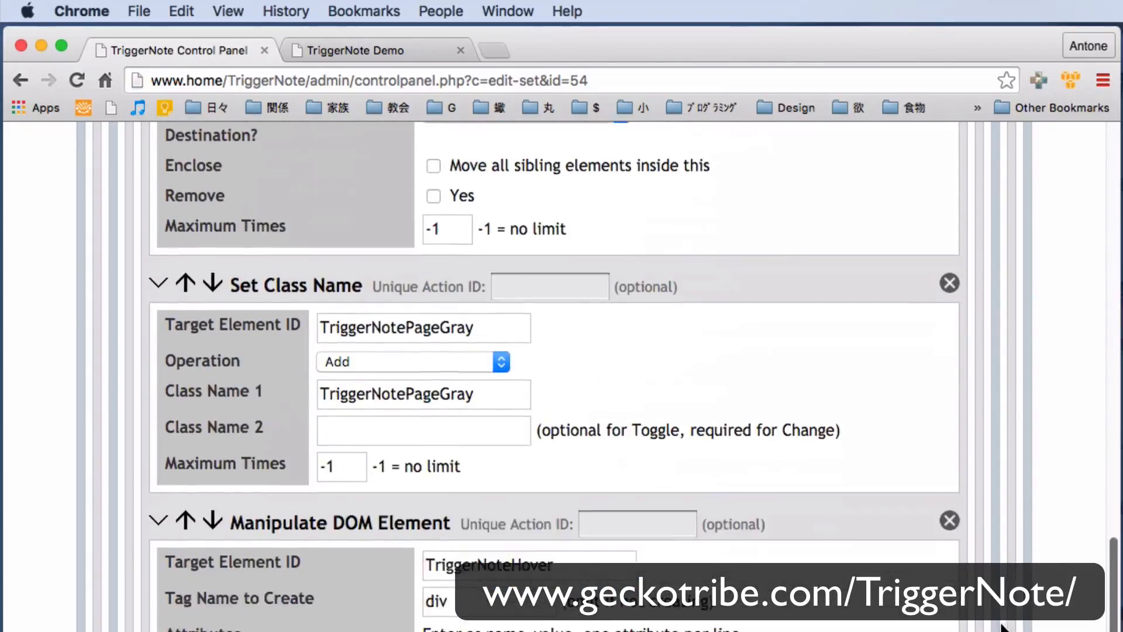
{"action": "scroll", "coordinate": [1001, 627], "scroll_direction": "down", "scroll_amount": 10}
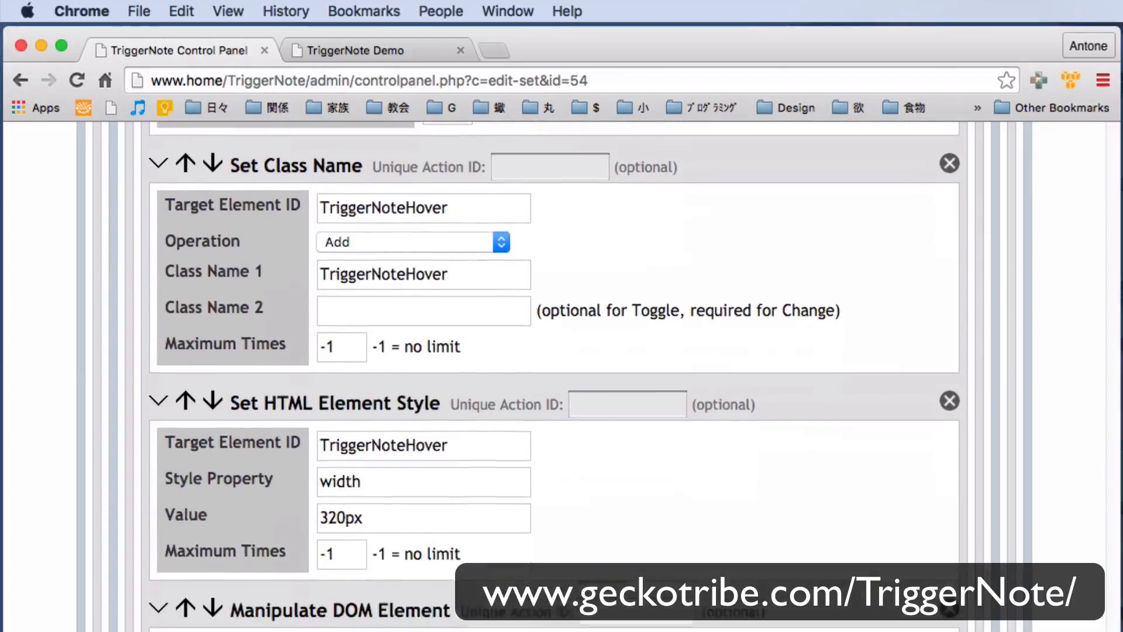
{"action": "scroll", "coordinate": [224, 213], "scroll_direction": "down", "scroll_amount": 3}
{"action": "left_click_drag", "start_coordinate": [232, 221], "coordinate": [441, 221]}
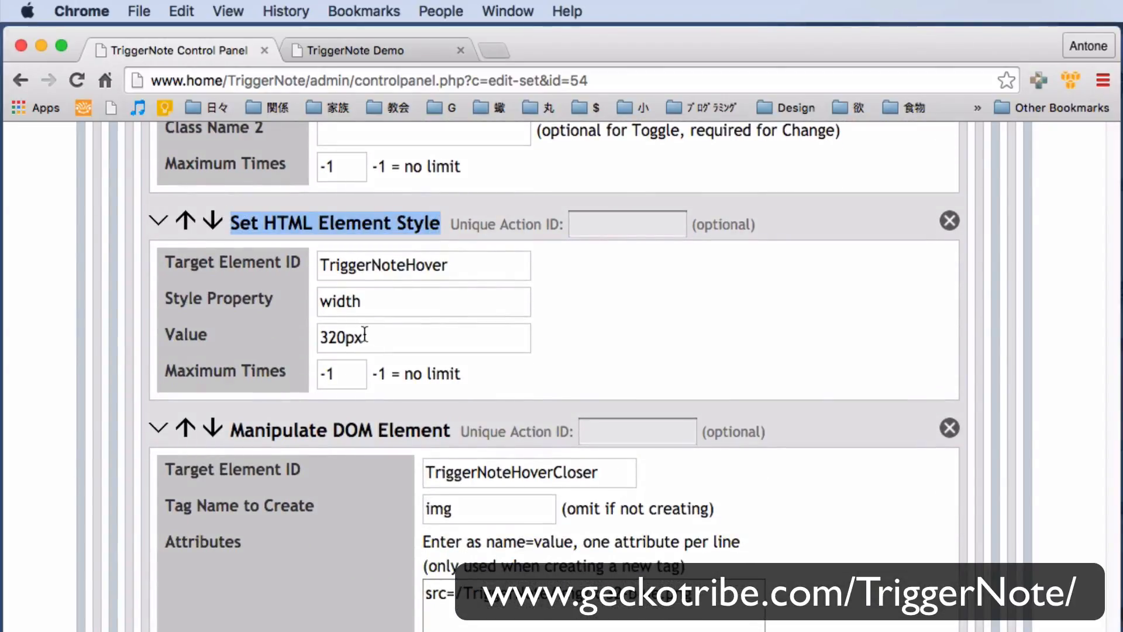
{"action": "left_click_drag", "start_coordinate": [364, 338], "coordinate": [287, 363]}
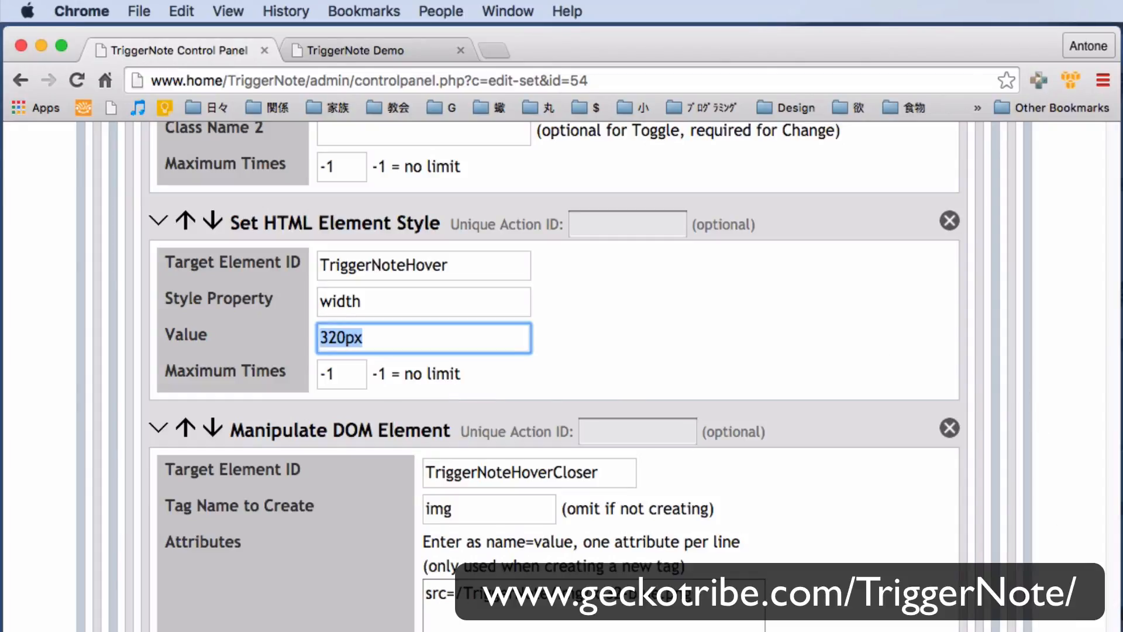
{"action": "scroll", "coordinate": [555, 376], "scroll_direction": "down", "scroll_amount": 18}
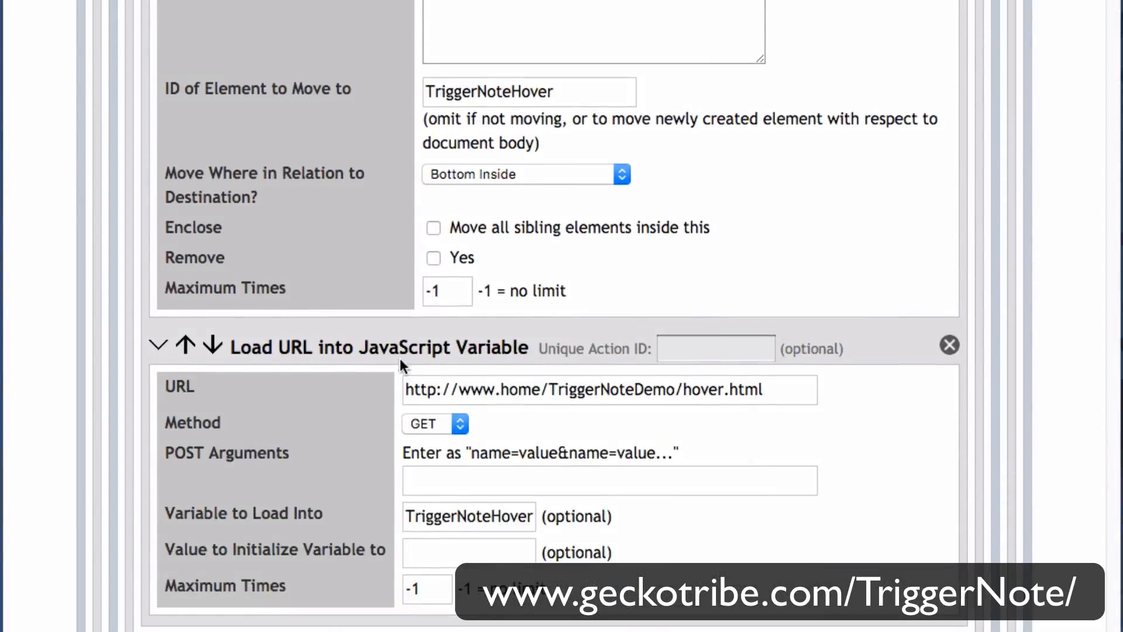
{"action": "left_click_drag", "start_coordinate": [228, 343], "coordinate": [538, 377]}
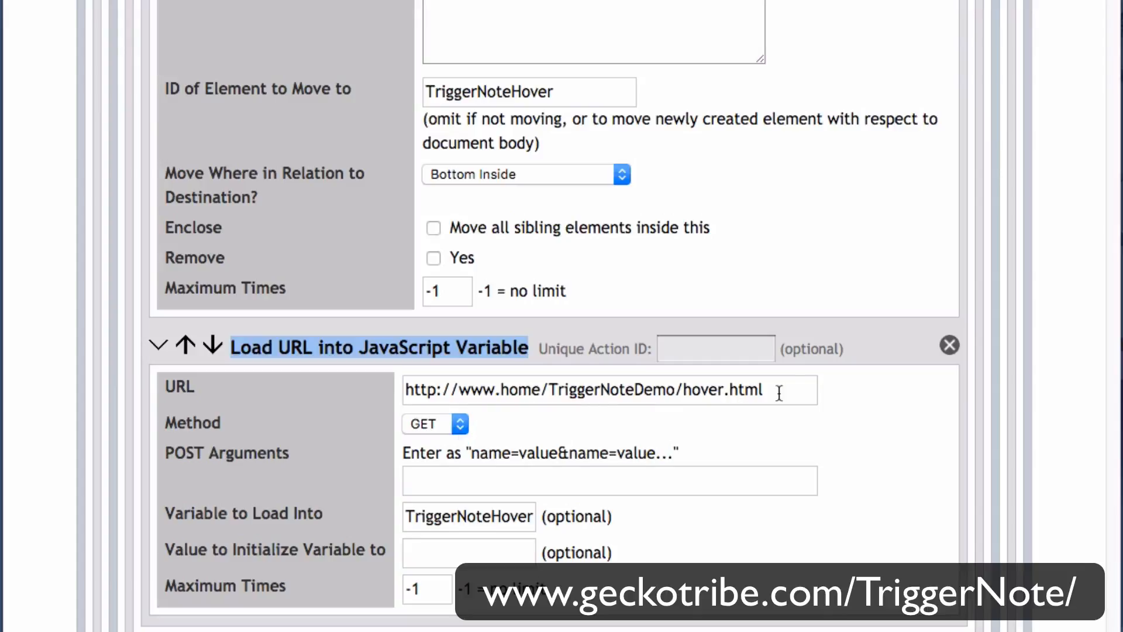
{"action": "left_click_drag", "start_coordinate": [779, 393], "coordinate": [394, 455]}
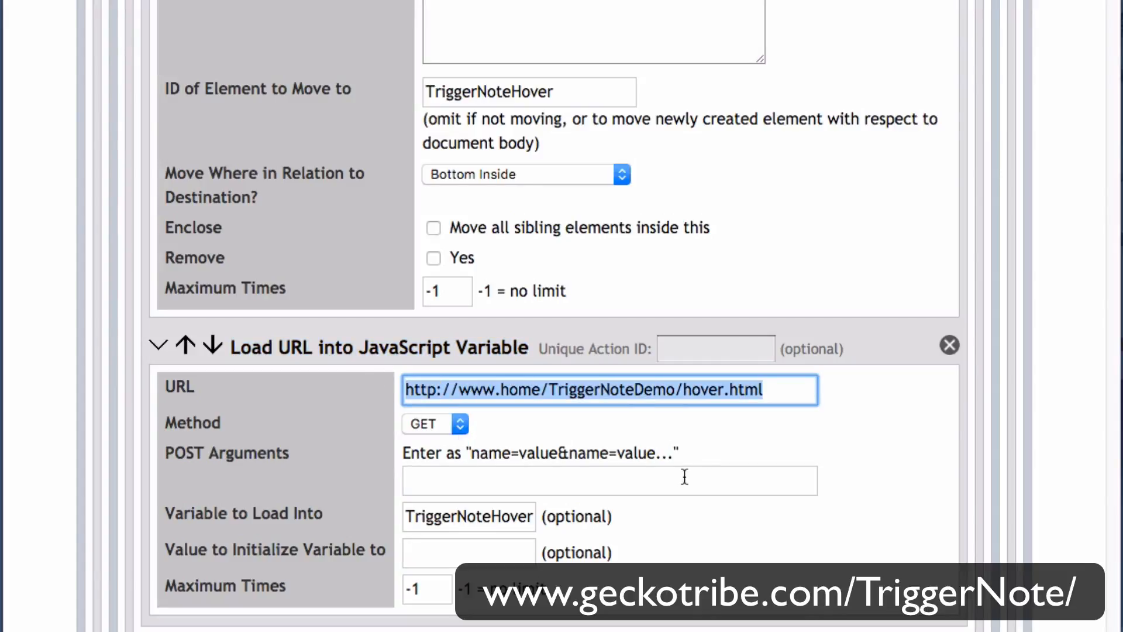